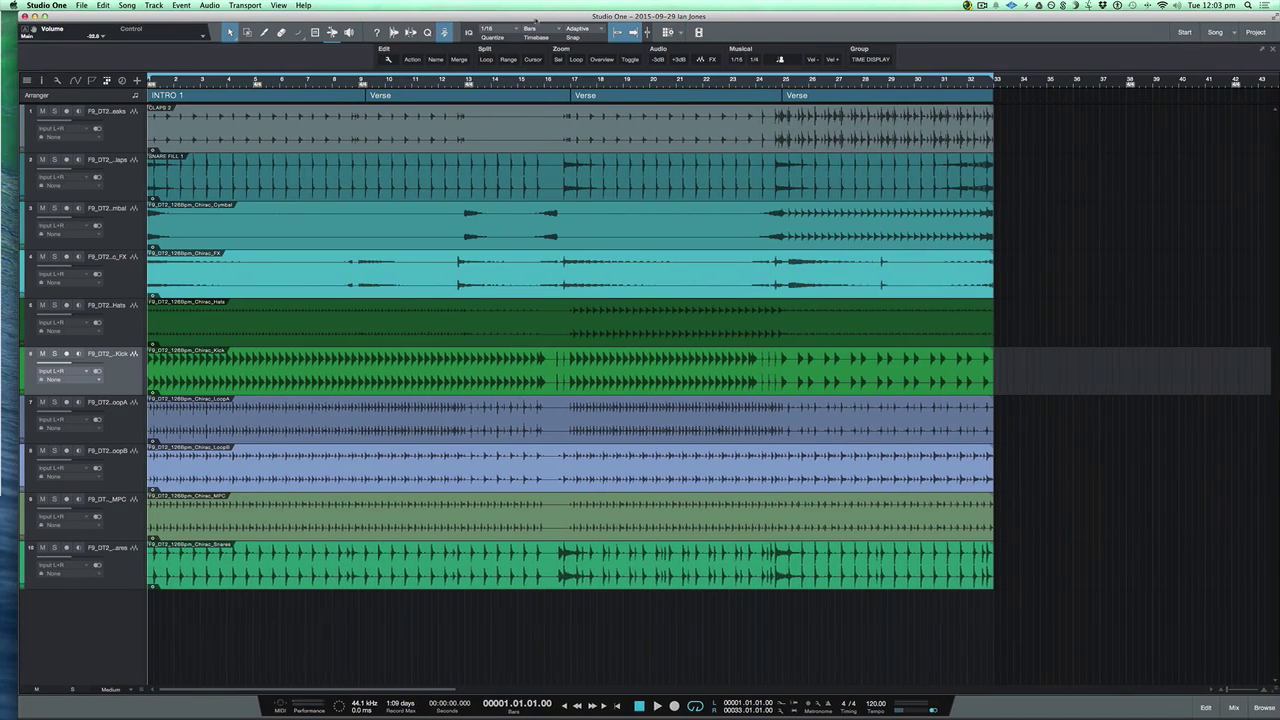
Step: Toggle the Macro toolbar off and on, and preview the preset event names list
{"action": "left_click", "coordinate": [444, 33]}
{"action": "left_click", "coordinate": [445, 33]}
{"action": "left_click", "coordinate": [436, 61]}
{"action": "mouse_move", "coordinate": [445, 74]}
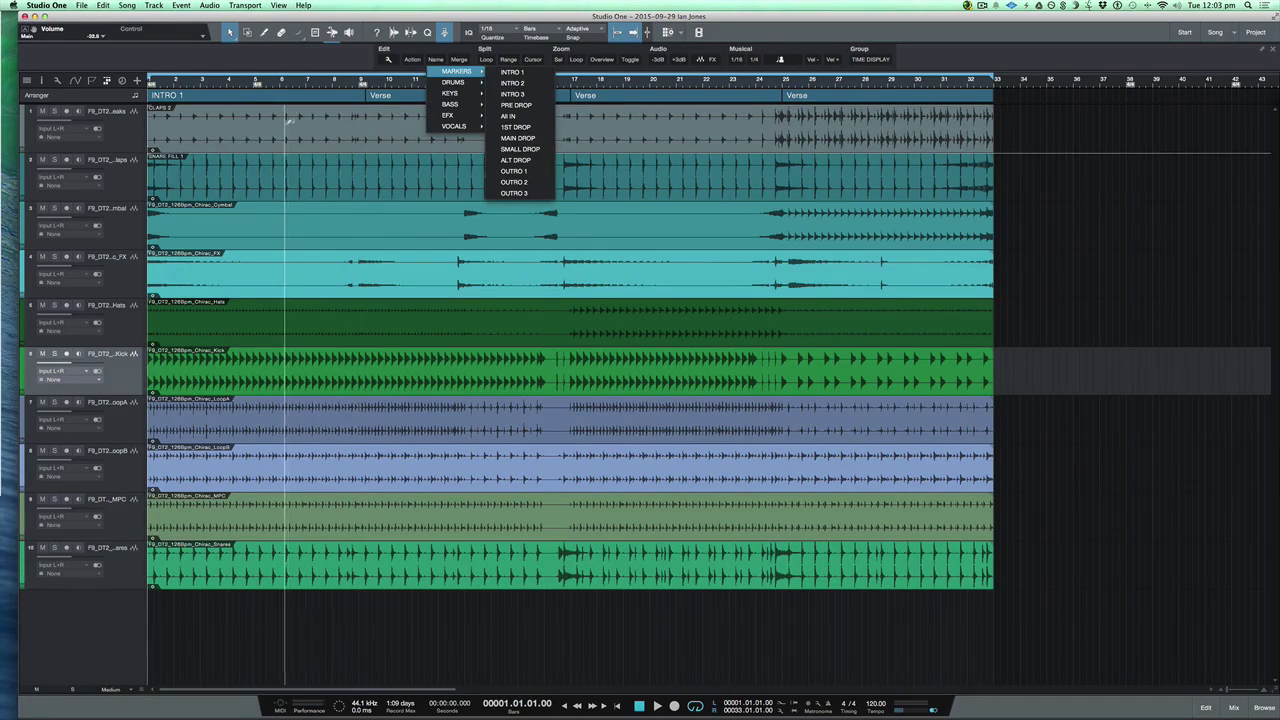
{"action": "left_click", "coordinate": [436, 59]}
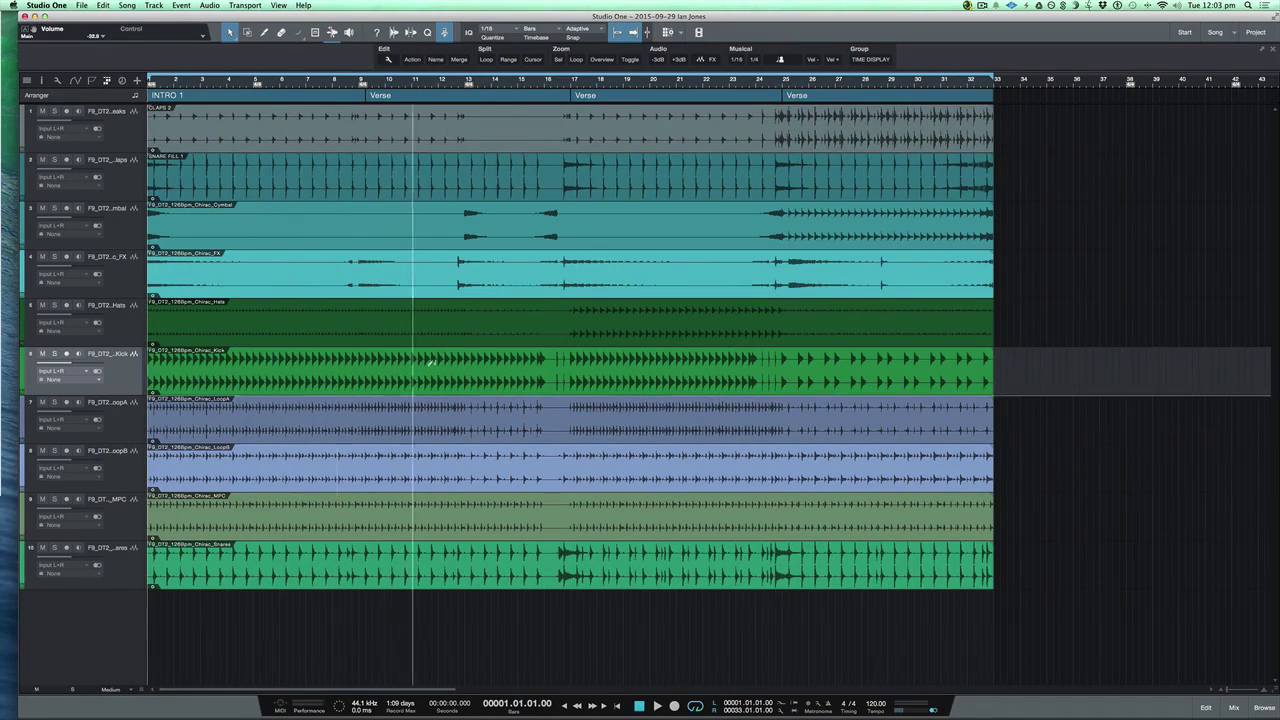
Step: Rename the Kick track's audio event to KICK LOW from the DRUMS presets
{"action": "left_click", "coordinate": [430, 370]}
{"action": "left_click", "coordinate": [436, 60]}
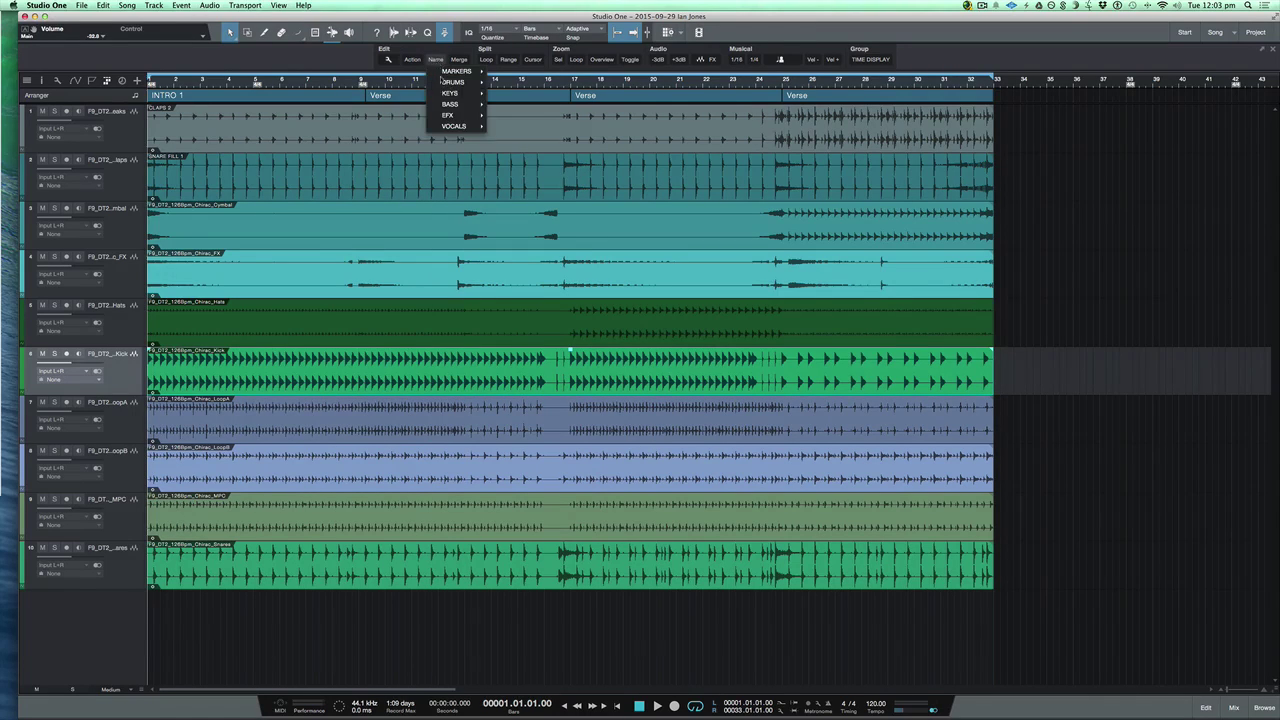
{"action": "mouse_move", "coordinate": [455, 82]}
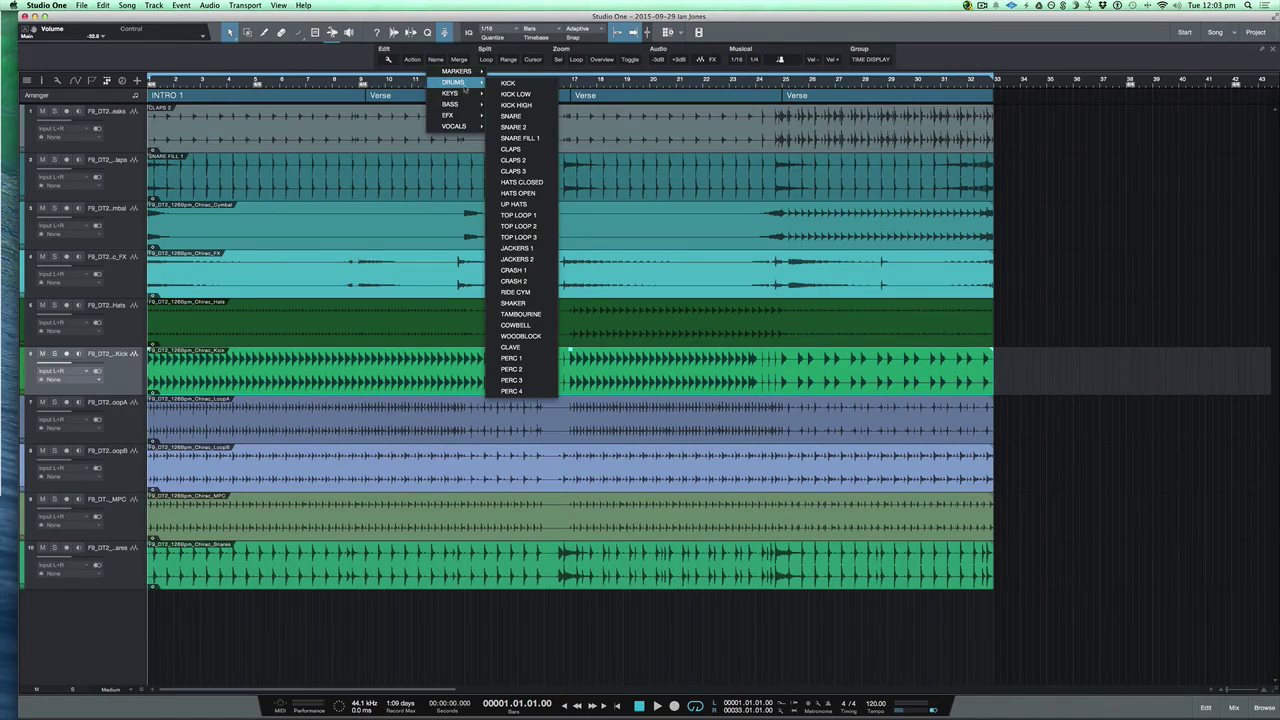
{"action": "left_click", "coordinate": [542, 95]}
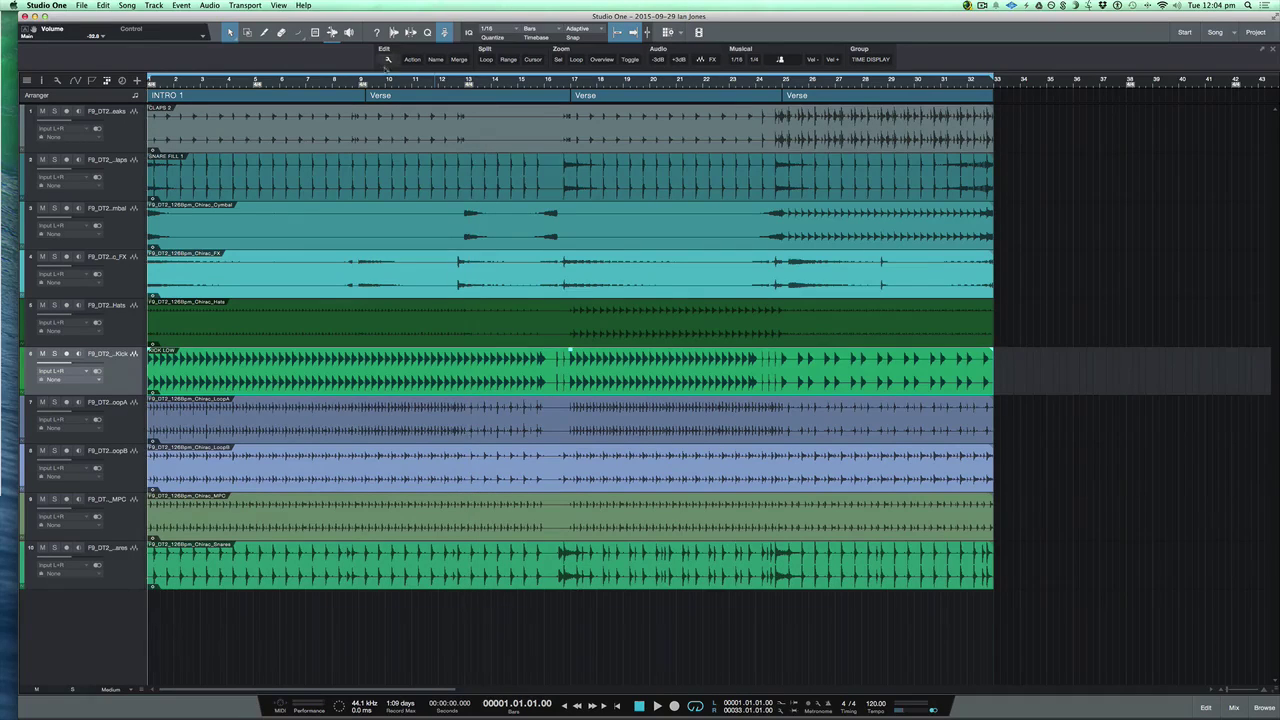
{"action": "left_click", "coordinate": [437, 59]}
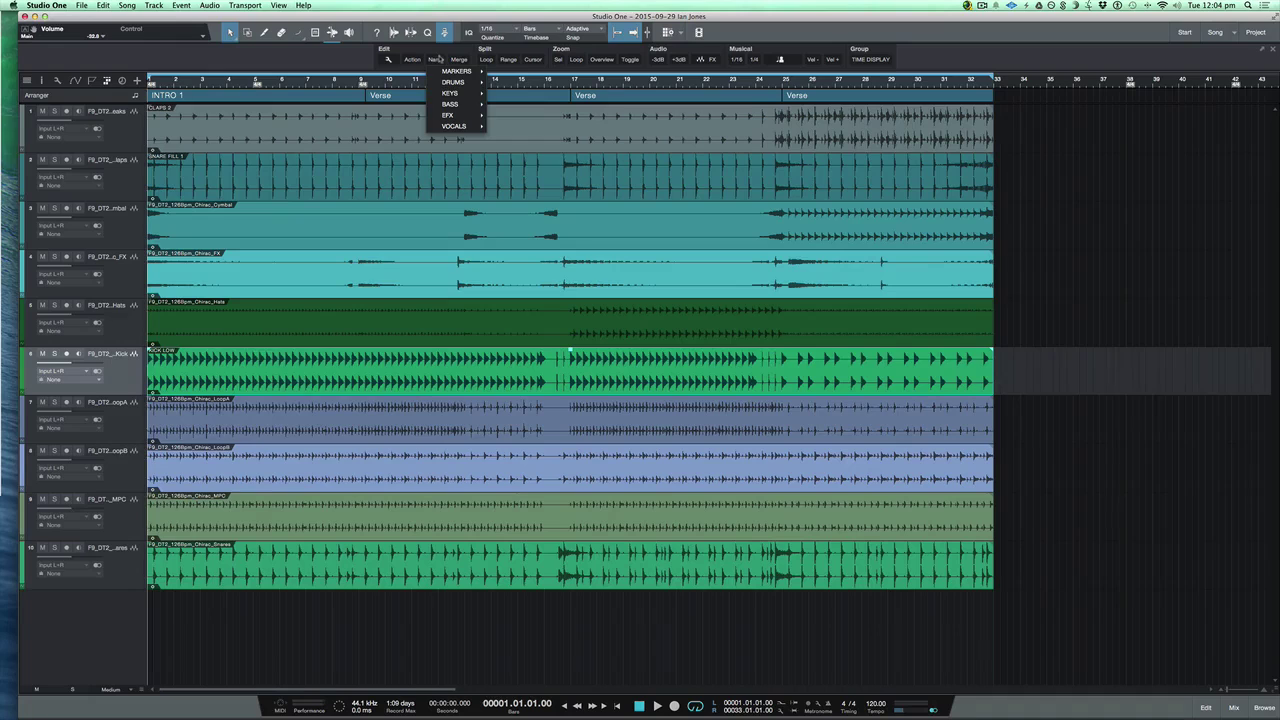
{"action": "mouse_move", "coordinate": [446, 71]}
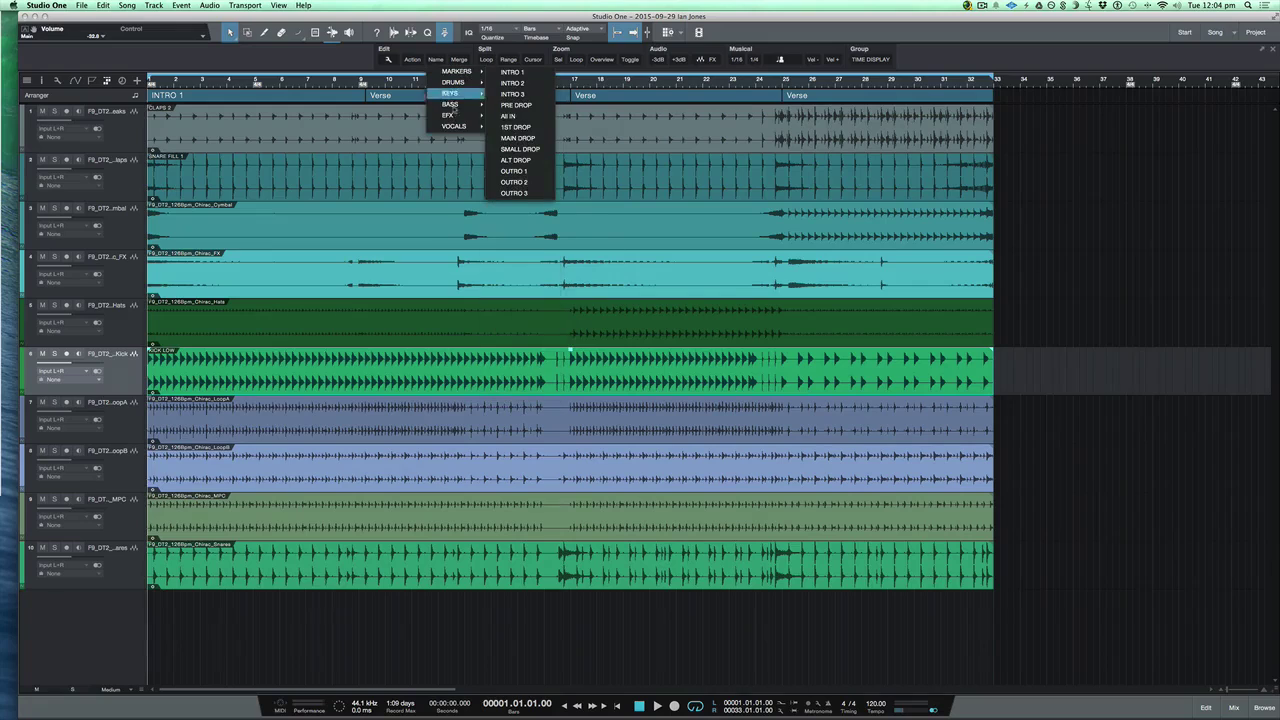
{"action": "left_click", "coordinate": [430, 47]}
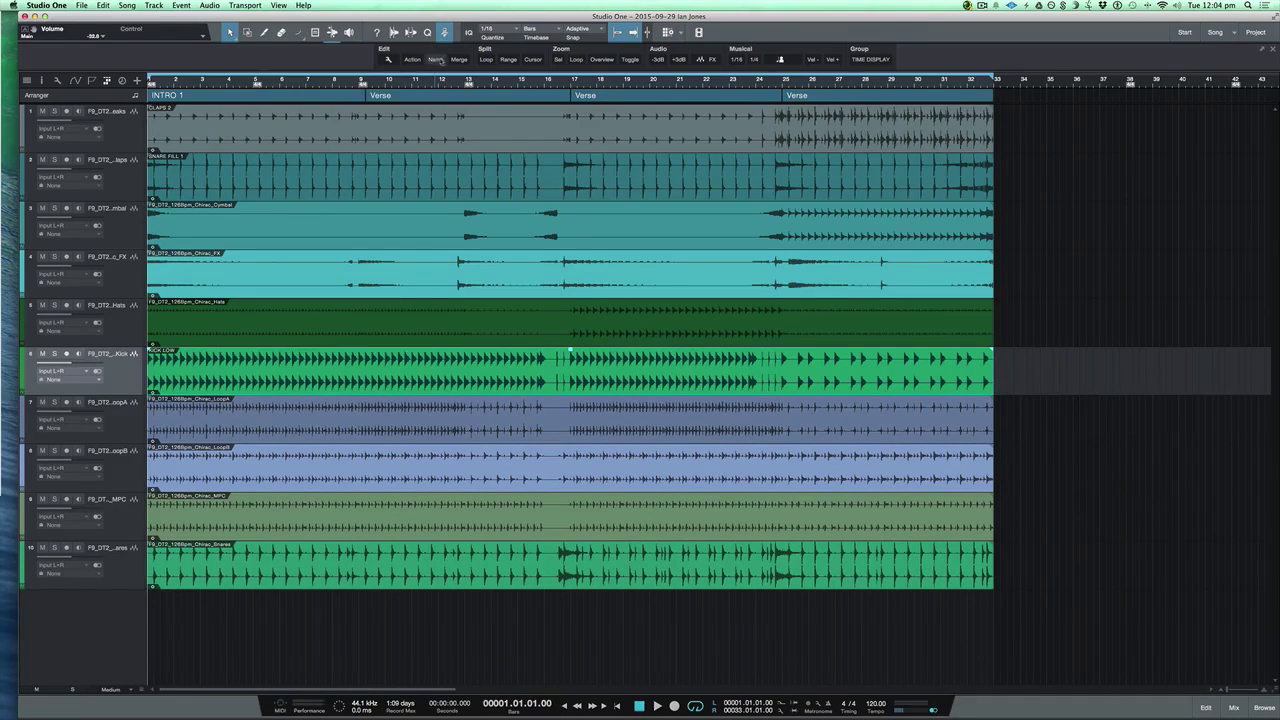
{"action": "left_click", "coordinate": [436, 59]}
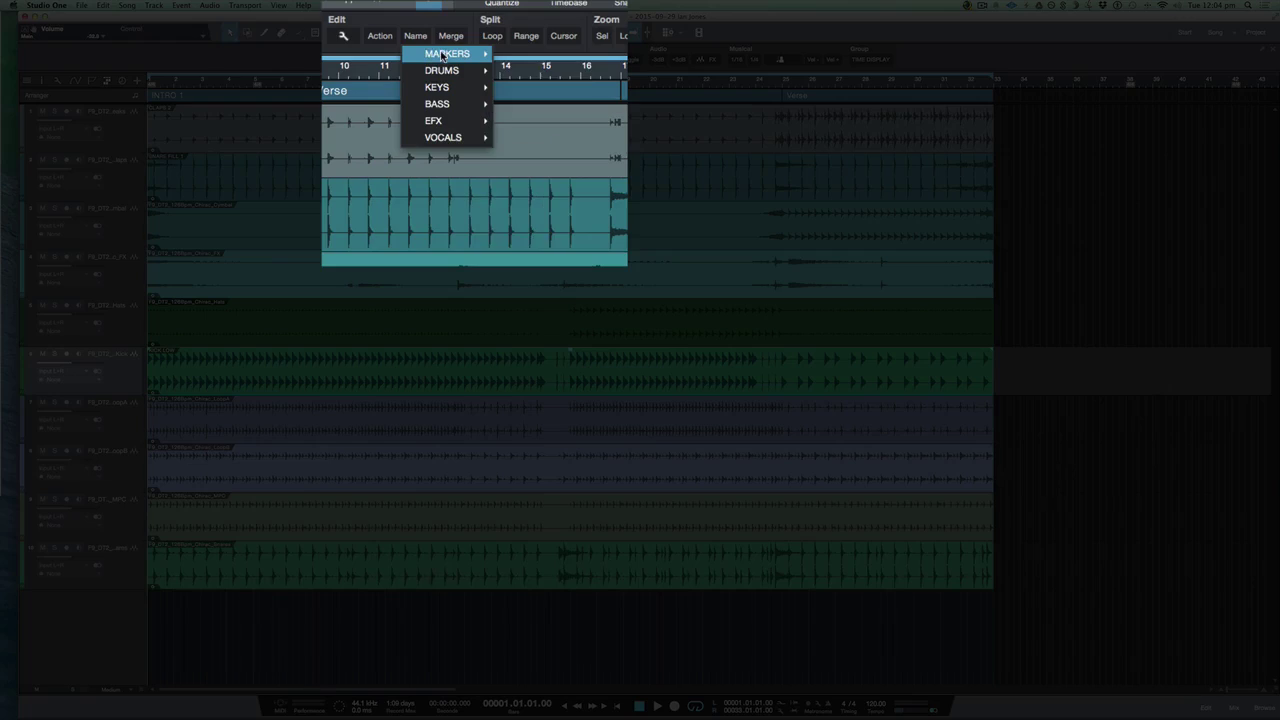
{"action": "mouse_move", "coordinate": [441, 55]}
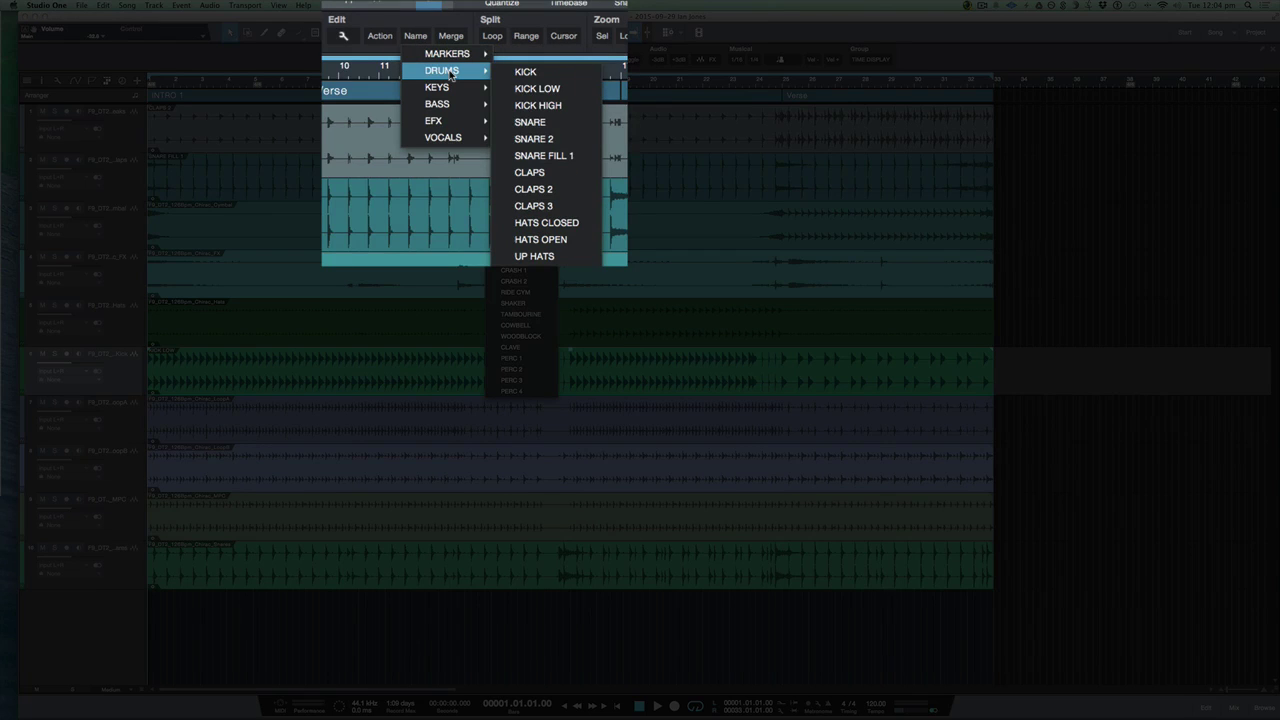
{"action": "mouse_move", "coordinate": [447, 108]}
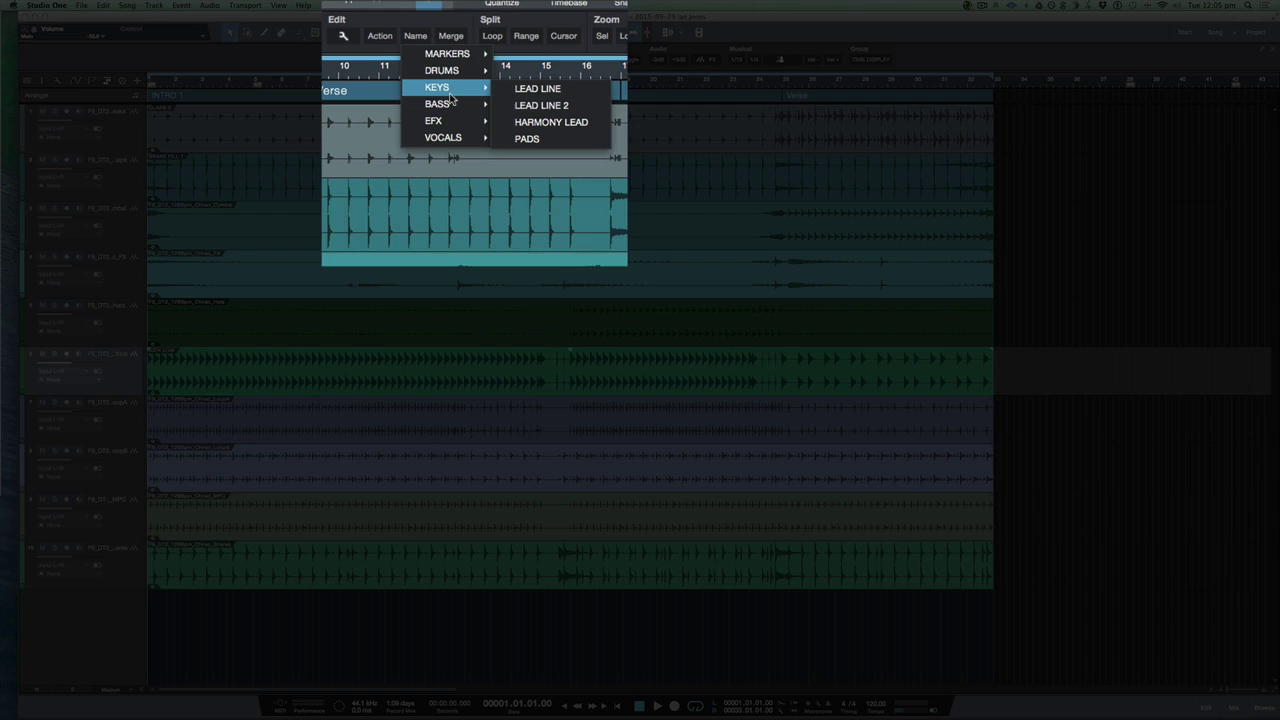
Step: Rename the first Verse arrangement section to INTRO 2 from the preset names
{"action": "key", "text": "Escape"}
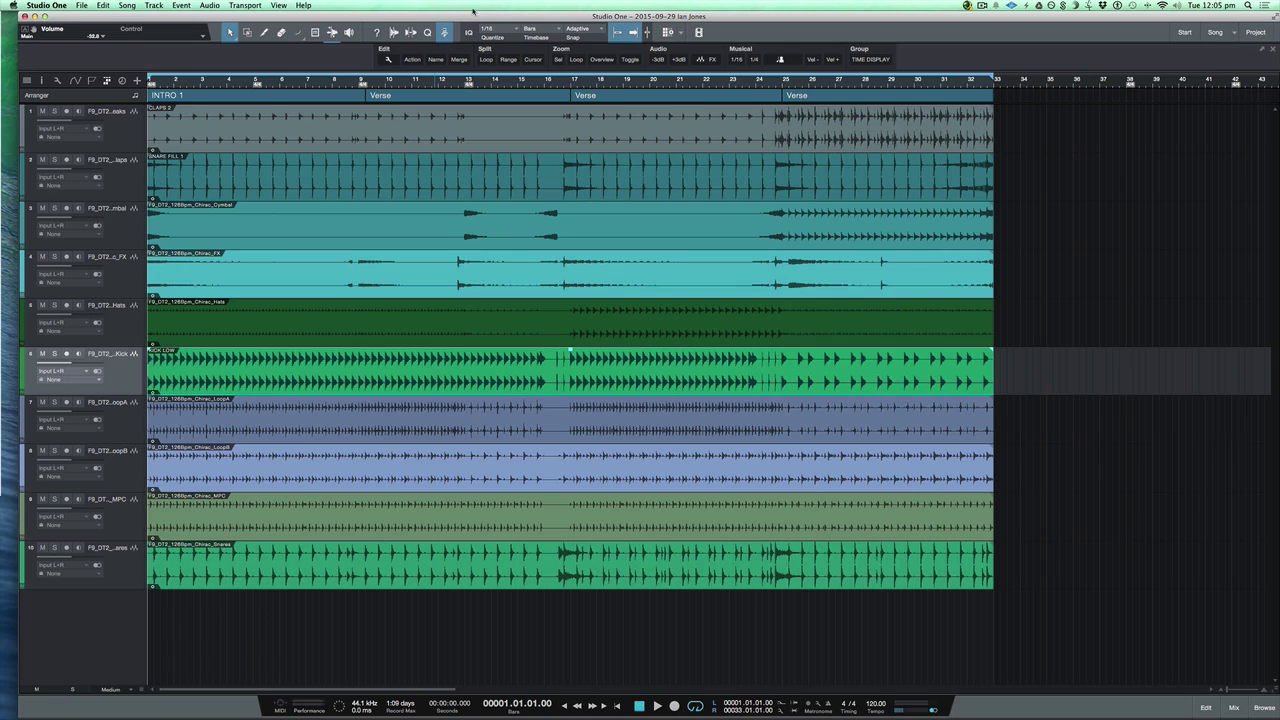
{"action": "left_click", "coordinate": [273, 96]}
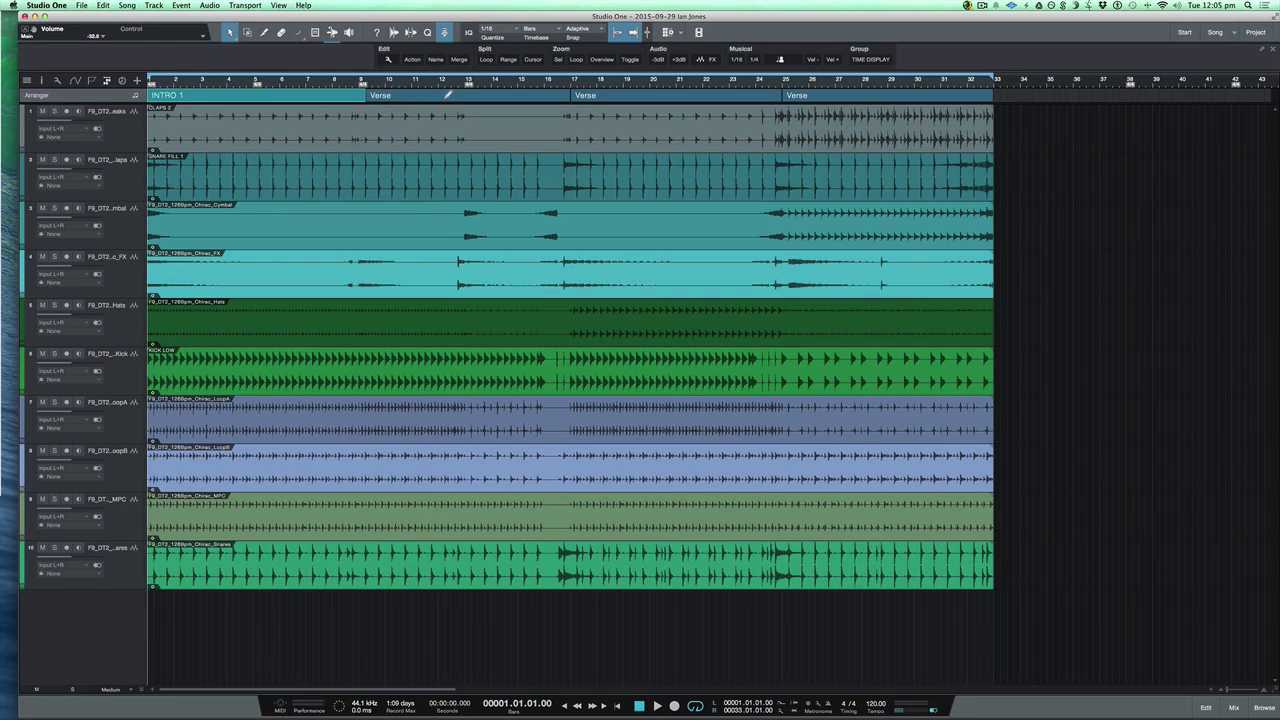
{"action": "left_click", "coordinate": [447, 96]}
{"action": "left_click", "coordinate": [437, 59]}
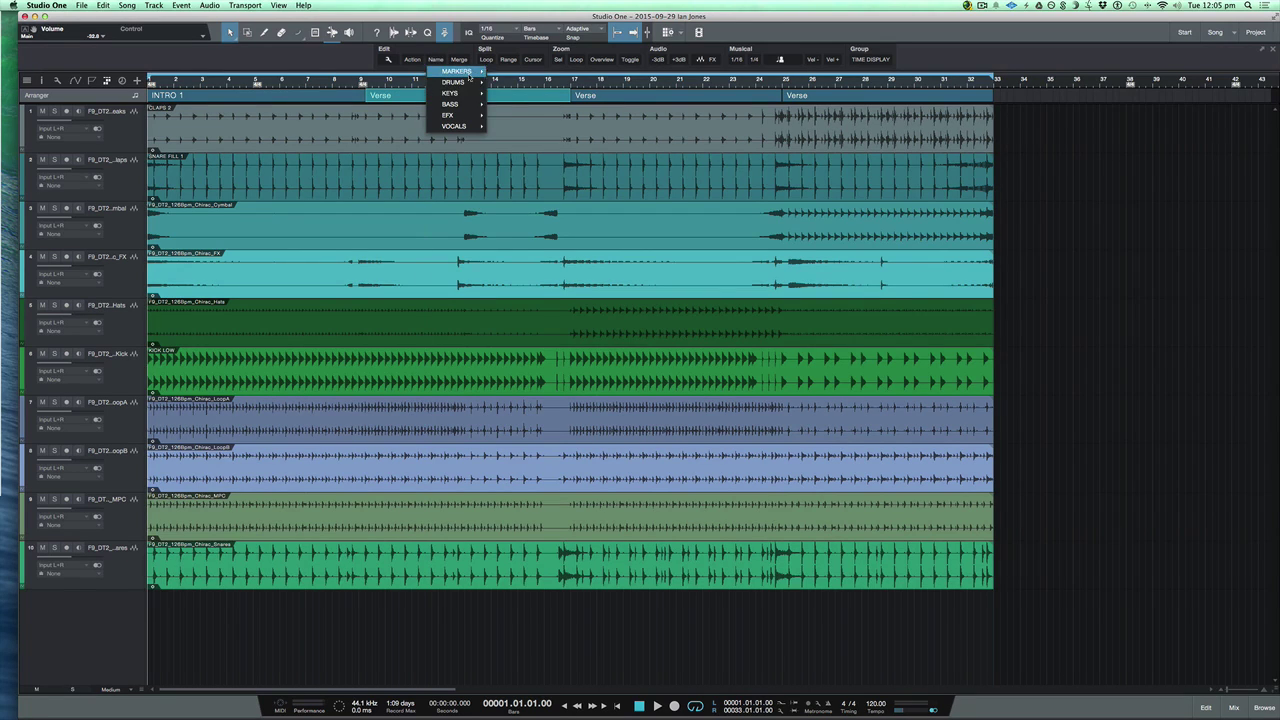
{"action": "mouse_move", "coordinate": [469, 76]}
{"action": "left_click", "coordinate": [512, 83]}
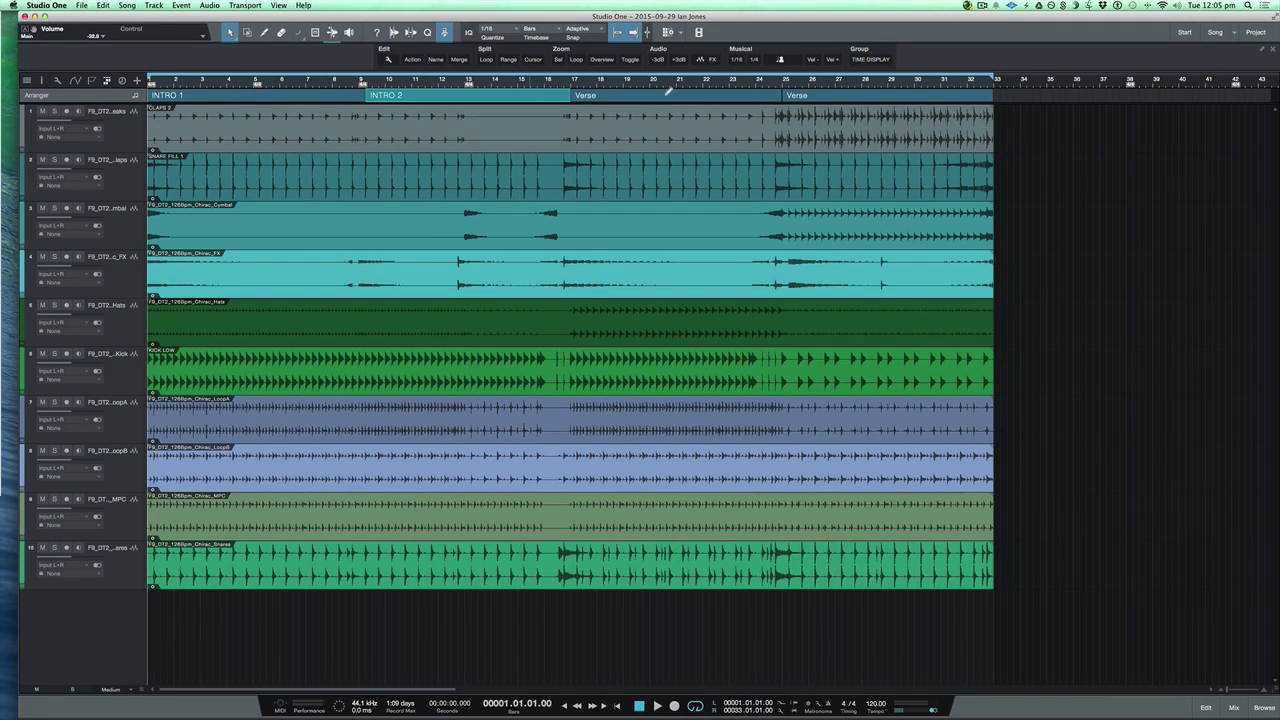
Step: Rename the second Verse section to ALL IN
{"action": "left_click", "coordinate": [609, 96]}
{"action": "left_click", "coordinate": [436, 59]}
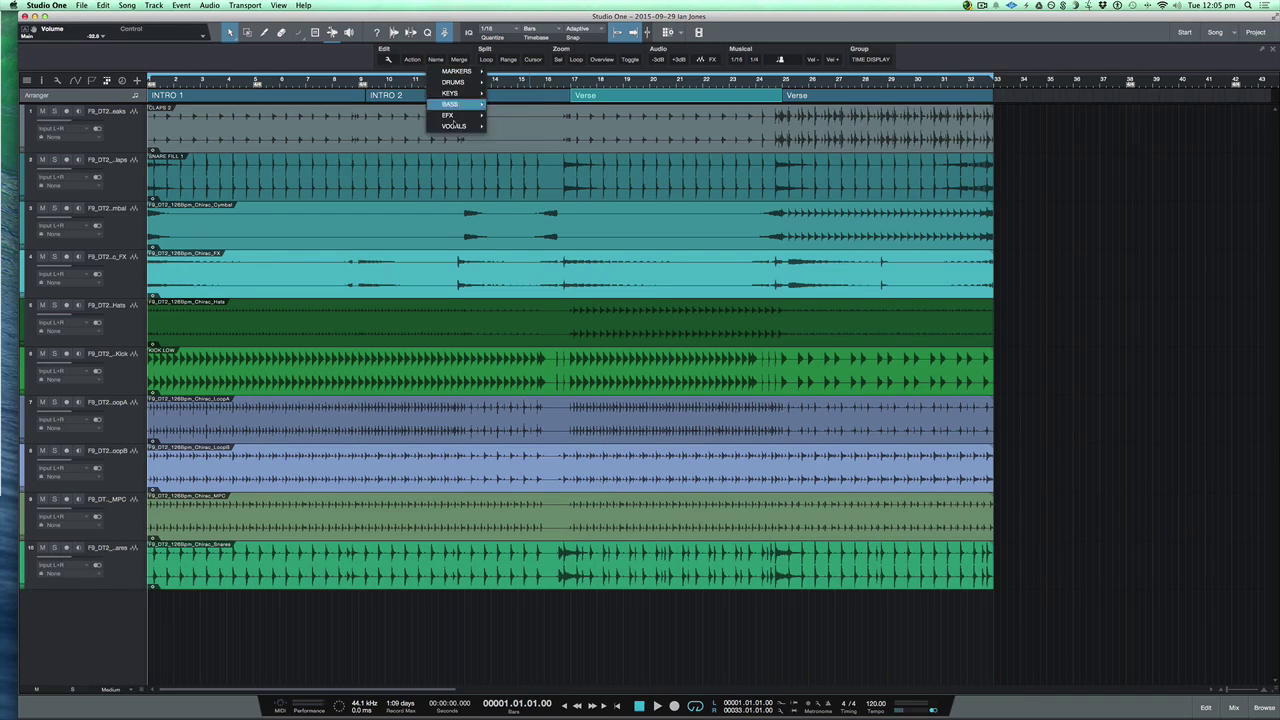
{"action": "mouse_move", "coordinate": [470, 71]}
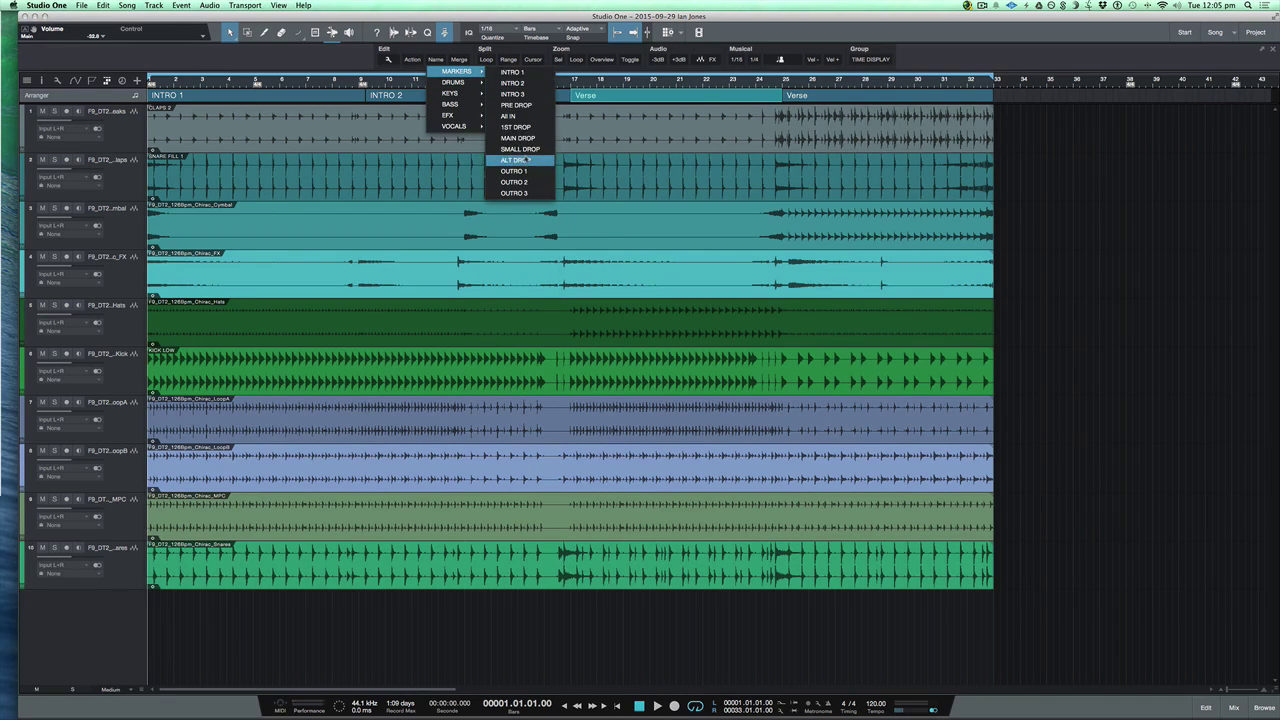
{"action": "left_click", "coordinate": [519, 117]}
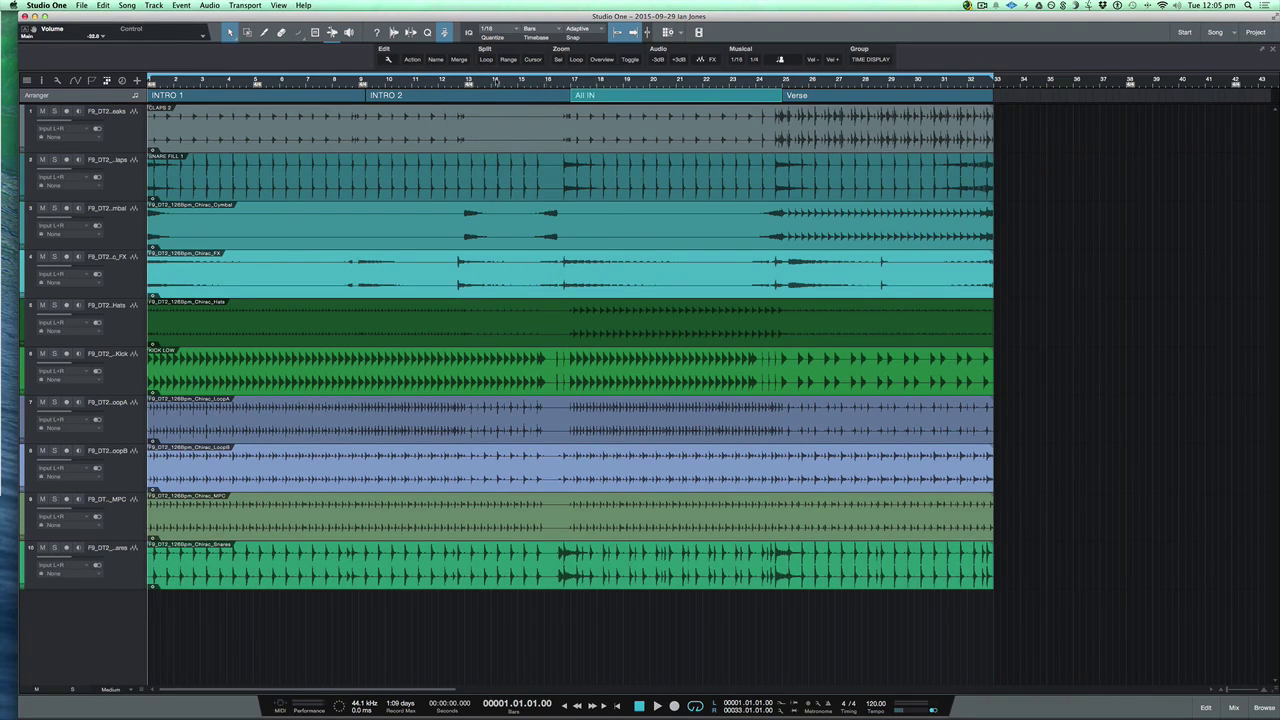
Step: Rename the ALL IN section to PRE DROP from the MARKERS presets
{"action": "left_click", "coordinate": [443, 60]}
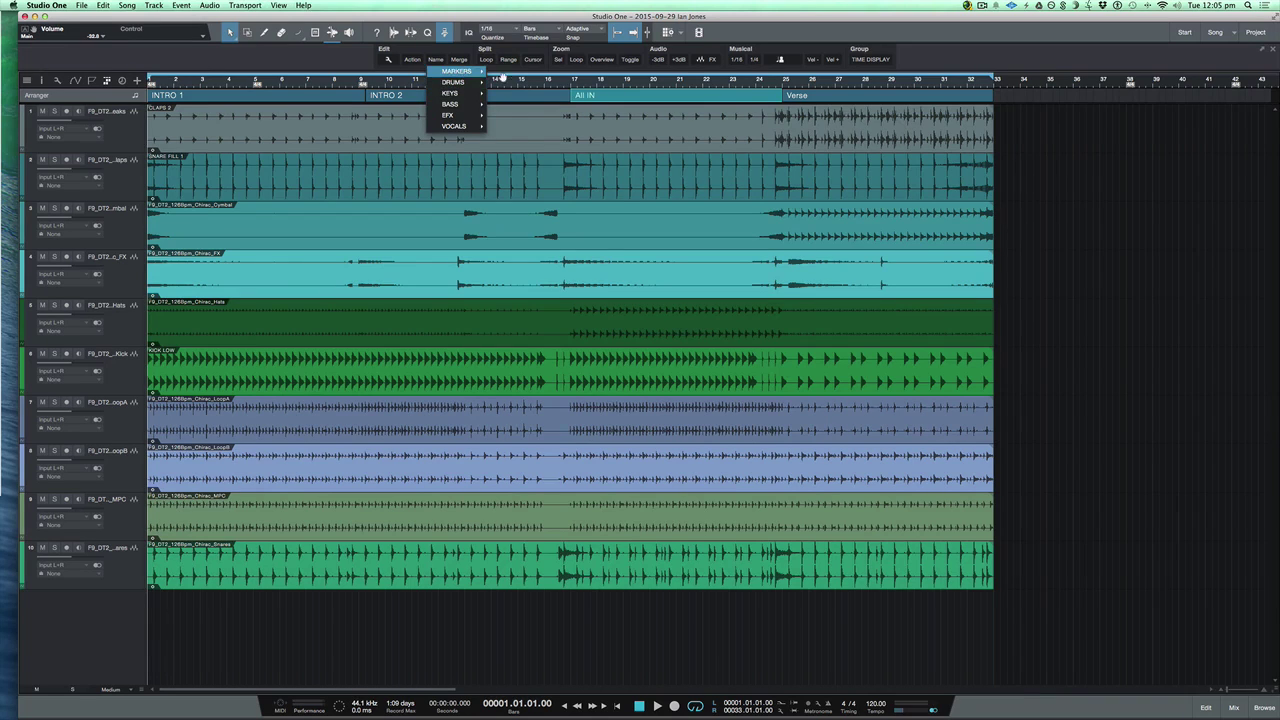
{"action": "mouse_move", "coordinate": [474, 75]}
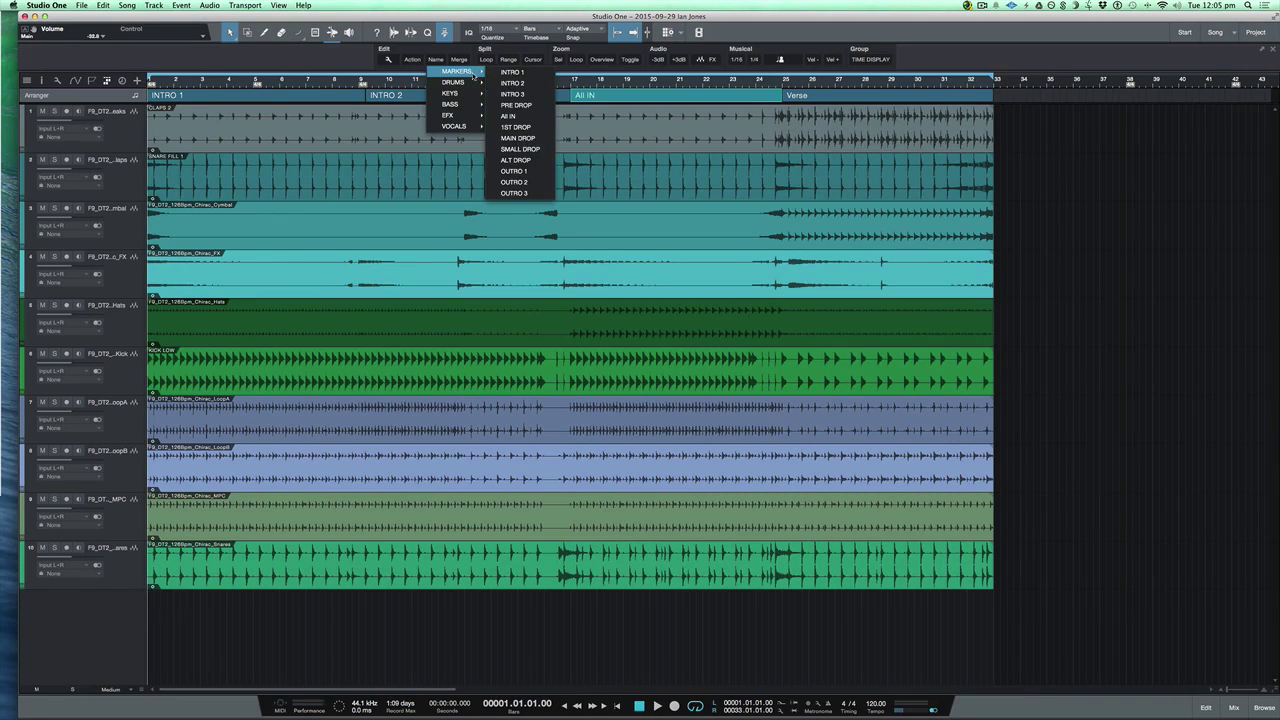
{"action": "left_click", "coordinate": [516, 105]}
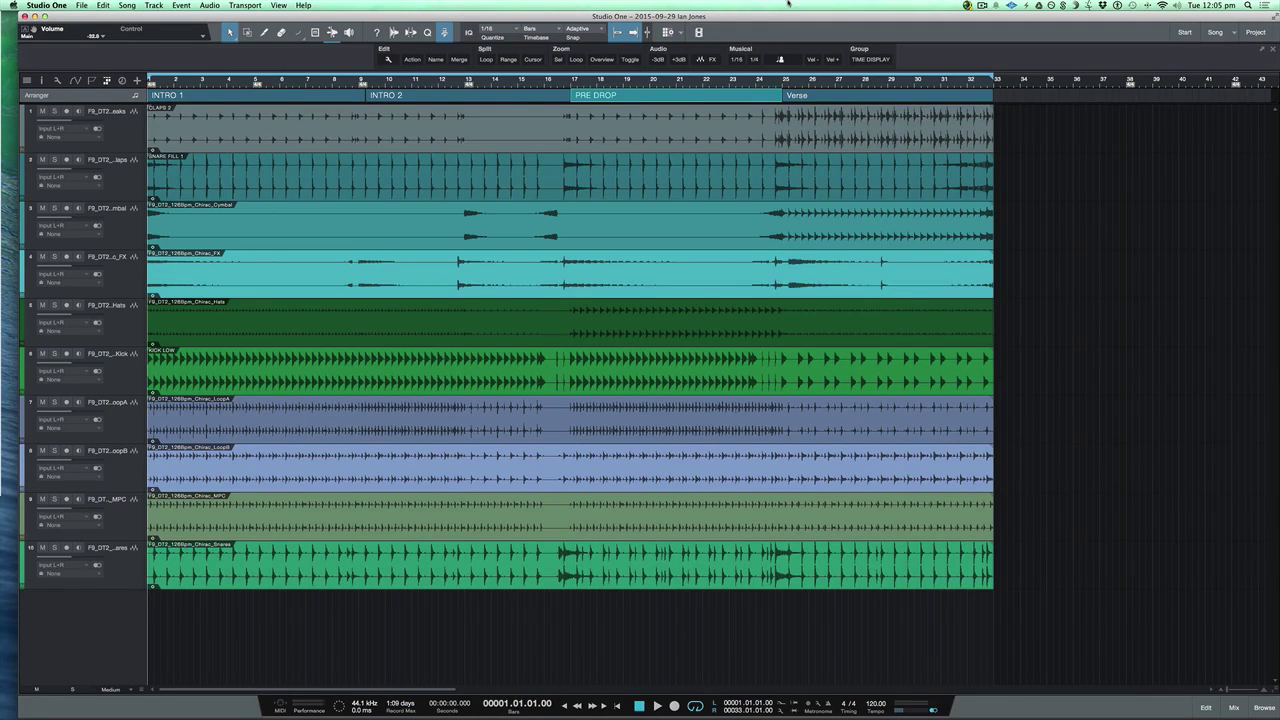
{"action": "left_click_drag", "start_coordinate": [775, 17], "coordinate": [792, 17]}
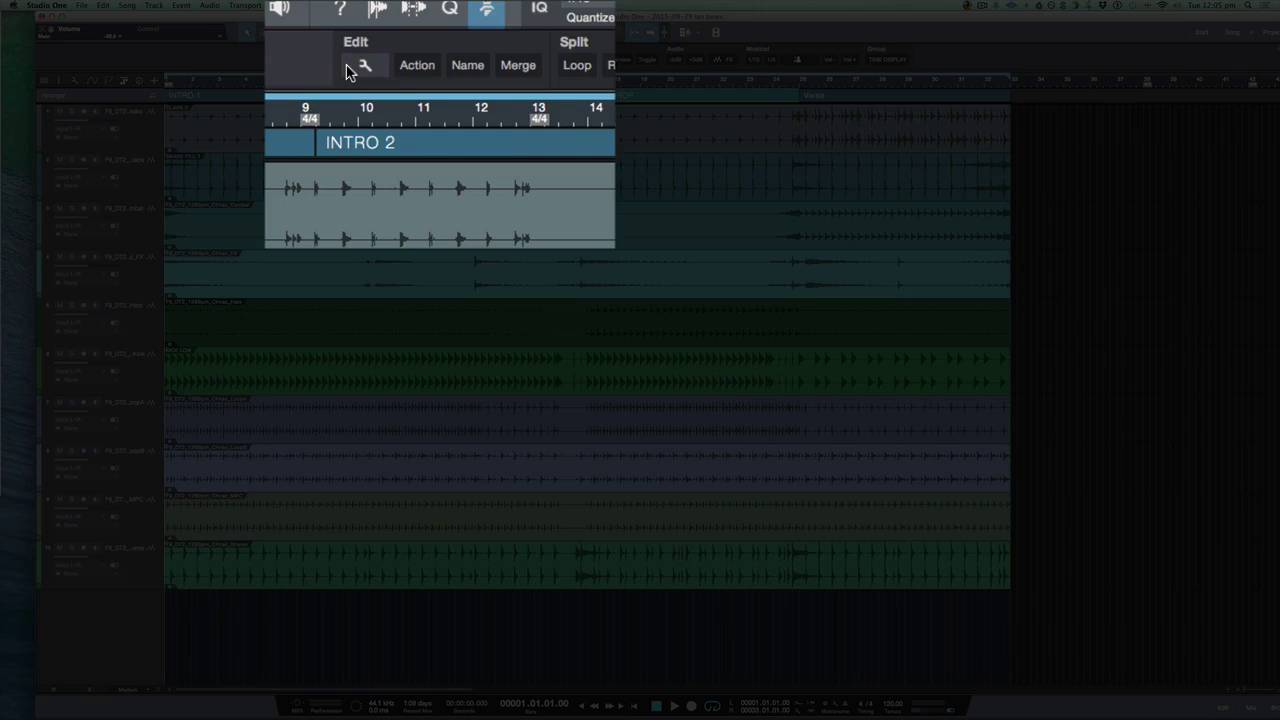
Step: Open EventNames.txt for editing via Edit Names and reposition its window
{"action": "left_click", "coordinate": [347, 68]}
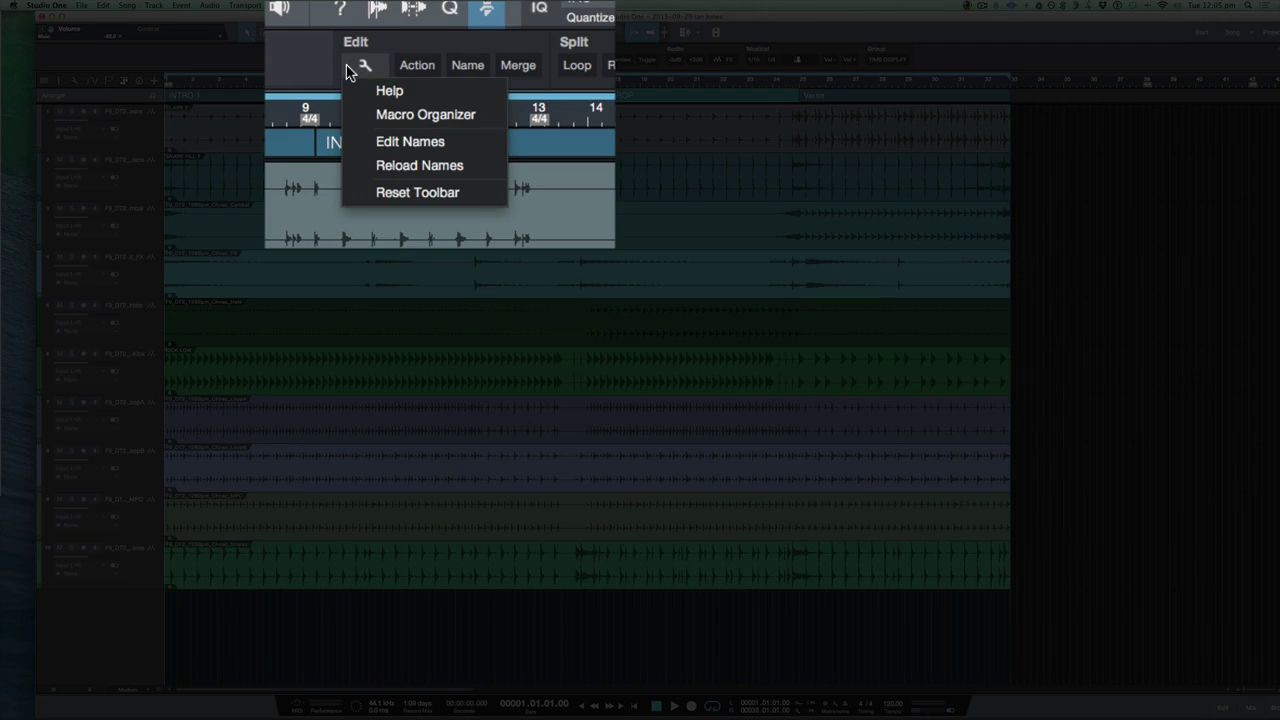
{"action": "left_click", "coordinate": [436, 142]}
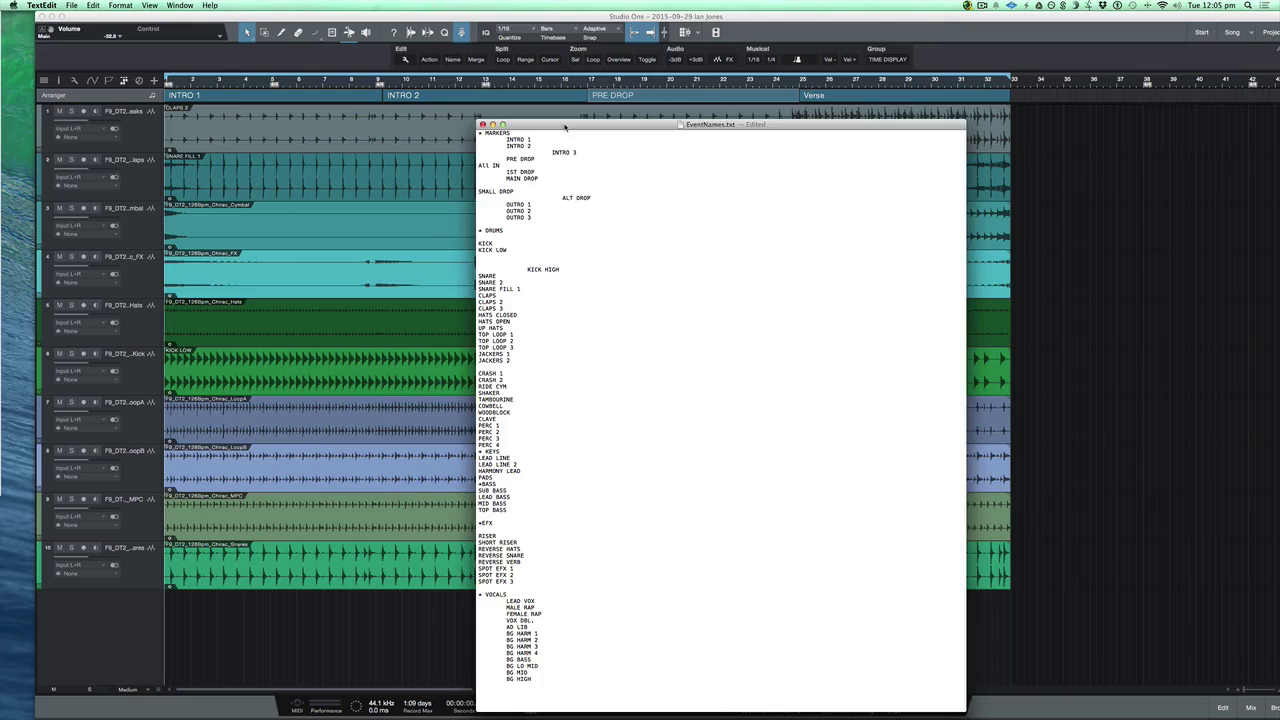
{"action": "left_click_drag", "start_coordinate": [565, 125], "coordinate": [651, 8]}
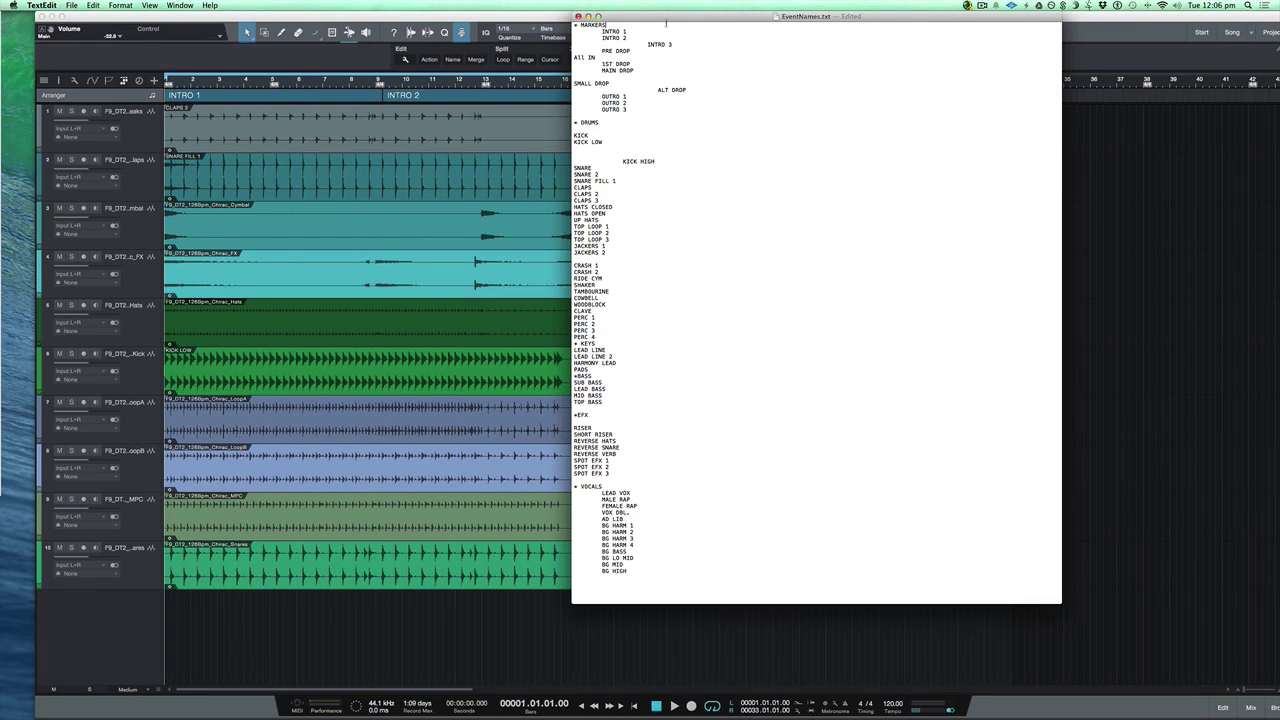
Step: Delete extra spacing in front of INTRO 3 in the MARKERS list
{"action": "left_click_drag", "start_coordinate": [727, 27], "coordinate": [575, 25]}
{"action": "left_click", "coordinate": [612, 25]}
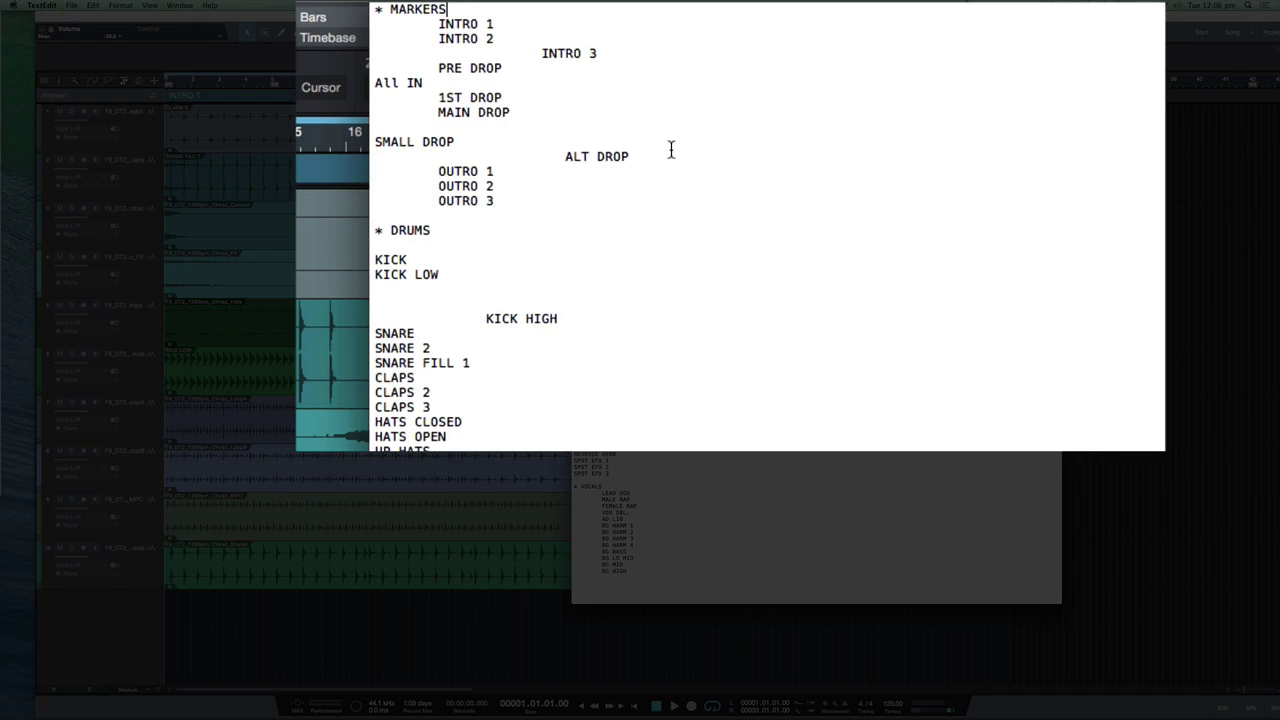
{"action": "left_click", "coordinate": [541, 53]}
{"action": "key", "text": "BackSpace"}
{"action": "key", "text": "BackSpace"}
{"action": "key", "text": "BackSpace"}
{"action": "key", "text": "BackSpace"}
{"action": "key", "text": "BackSpace"}
{"action": "key", "text": "BackSpace"}
{"action": "key", "text": "BackSpace"}
{"action": "key", "text": "BackSpace"}
{"action": "key", "text": "BackSpace"}
{"action": "key", "text": "BackSpace"}
{"action": "key", "text": "BackSpace"}
{"action": "key", "text": "BackSpace"}
{"action": "key", "text": "BackSpace"}
{"action": "key", "text": "BackSpace"}
{"action": "key", "text": "BackSpace"}
{"action": "key", "text": "BackSpace"}
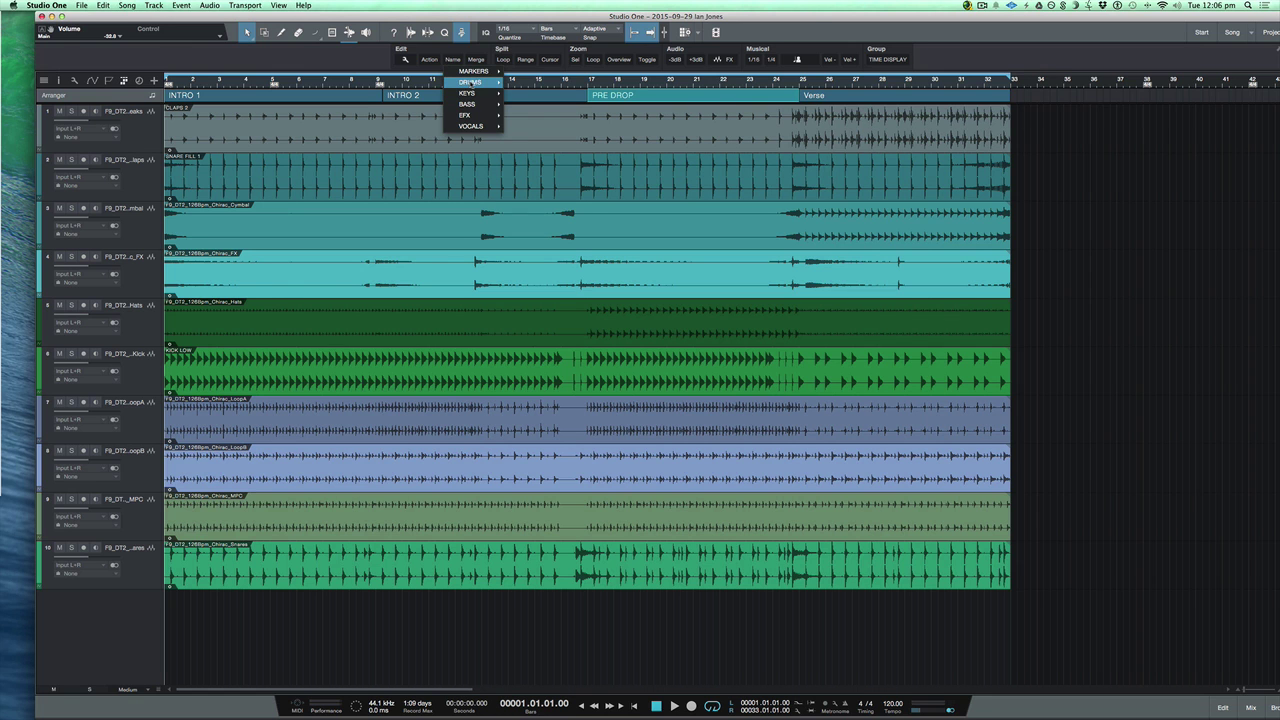
Step: Reopen EventNames.txt and add a '* Hand Perc' category line
{"action": "mouse_move", "coordinate": [467, 86]}
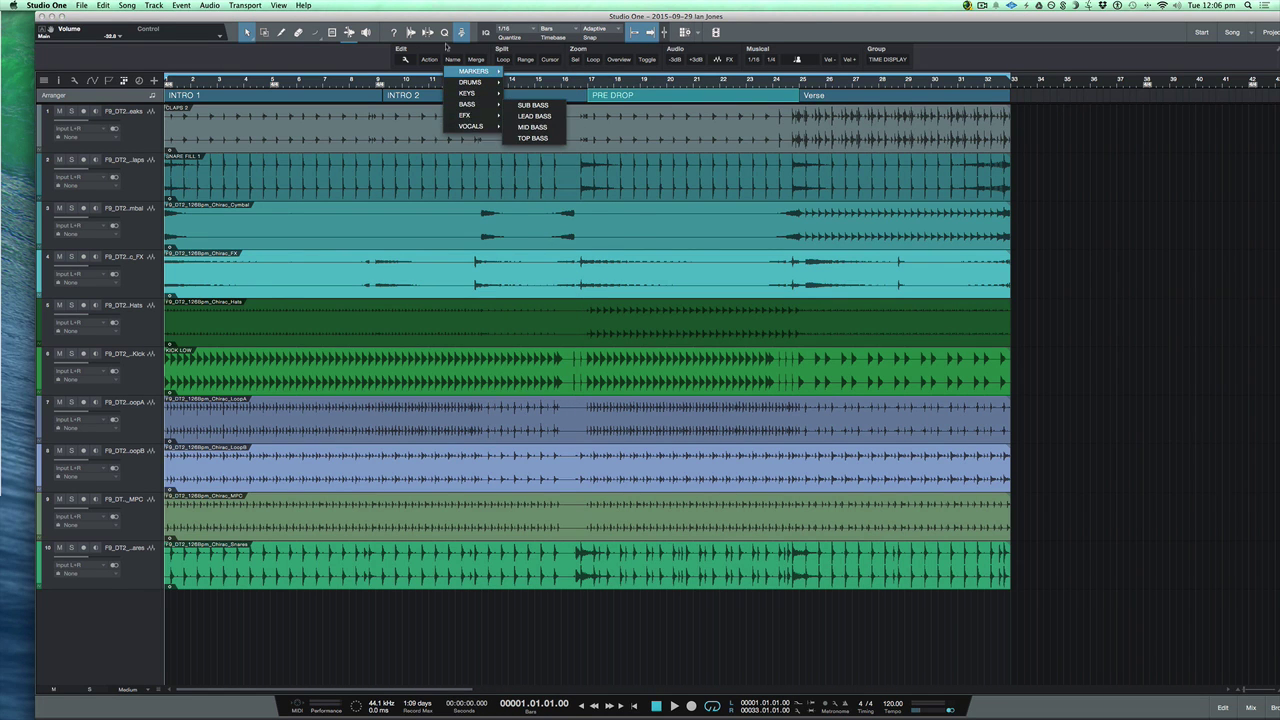
{"action": "left_click", "coordinate": [446, 46]}
{"action": "left_click", "coordinate": [407, 61]}
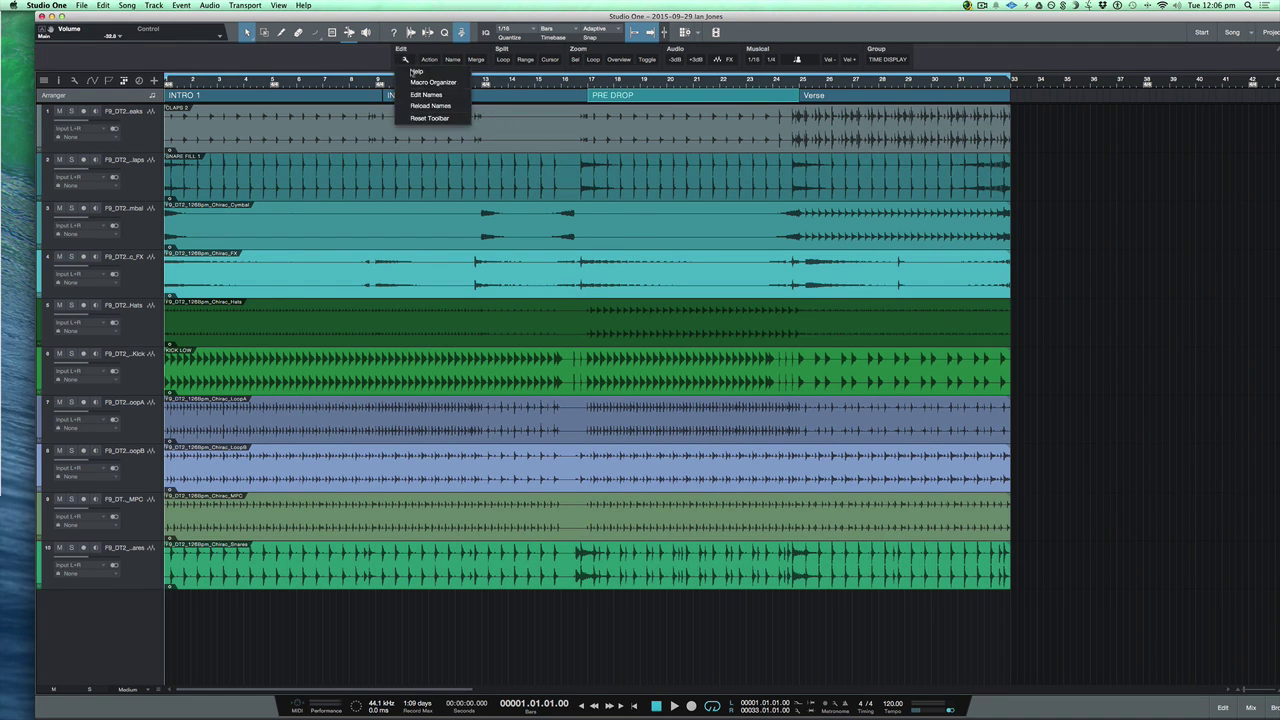
{"action": "left_click", "coordinate": [428, 94]}
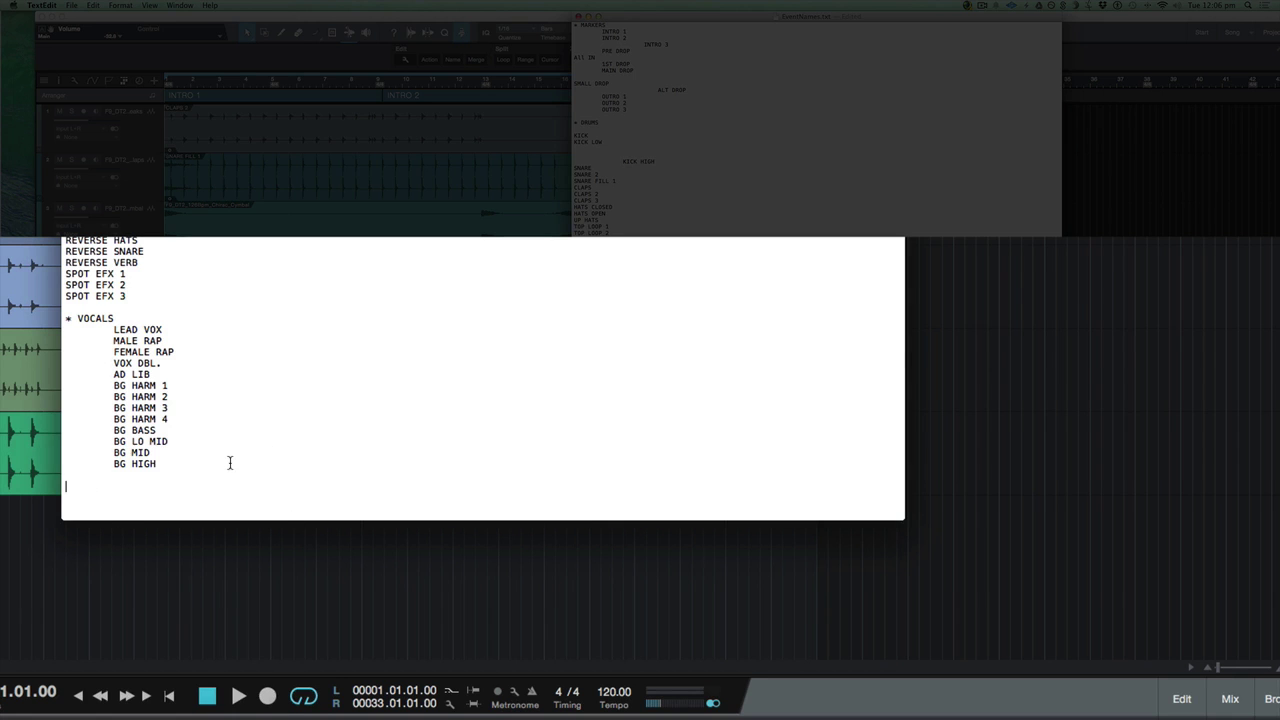
{"action": "type", "text": "* Hand Perc"}
Step: Convert 'Hand Perc' to upper case HAND PERC with Make Upper Case
{"action": "mouse_move", "coordinate": [76, 486]}
{"action": "left_mouse_down"}
{"action": "mouse_move", "coordinate": [110, 490]}
{"action": "mouse_move", "coordinate": [77, 486]}
{"action": "left_mouse_up"}
{"action": "left_click", "coordinate": [138, 487]}
{"action": "right_click", "coordinate": [93, 486]}
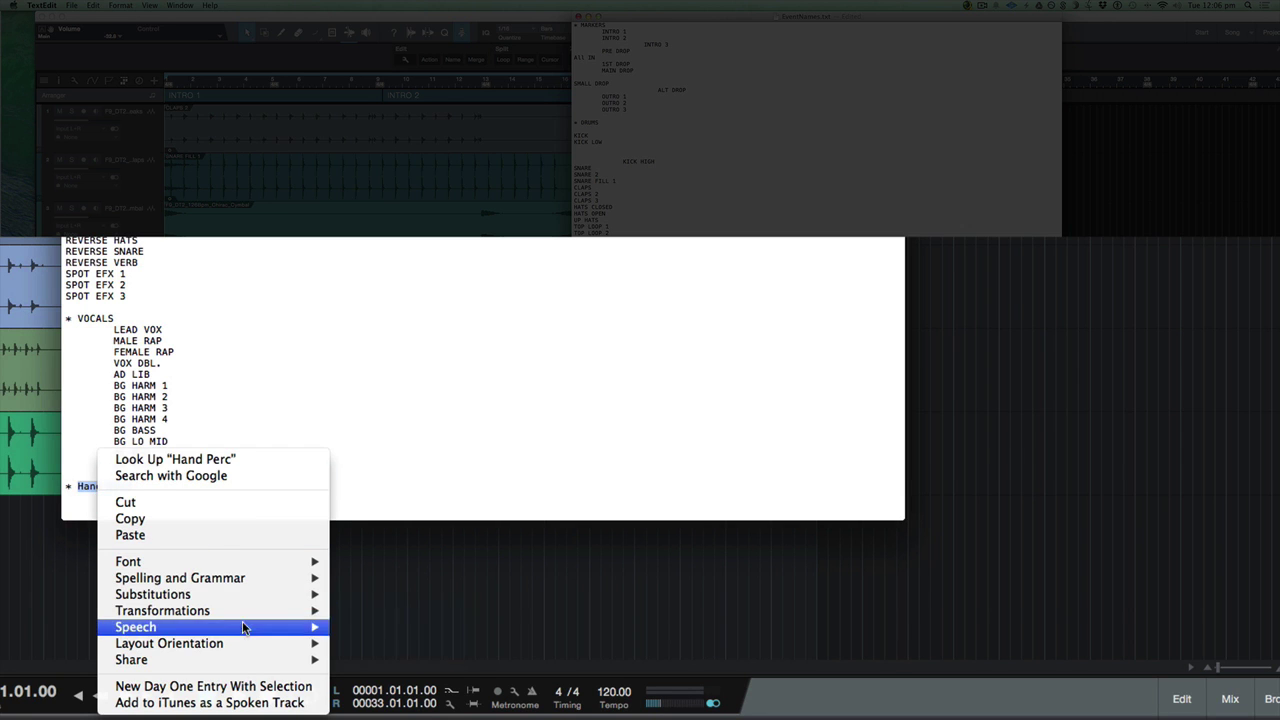
{"action": "mouse_move", "coordinate": [214, 617]}
{"action": "left_click", "coordinate": [363, 610]}
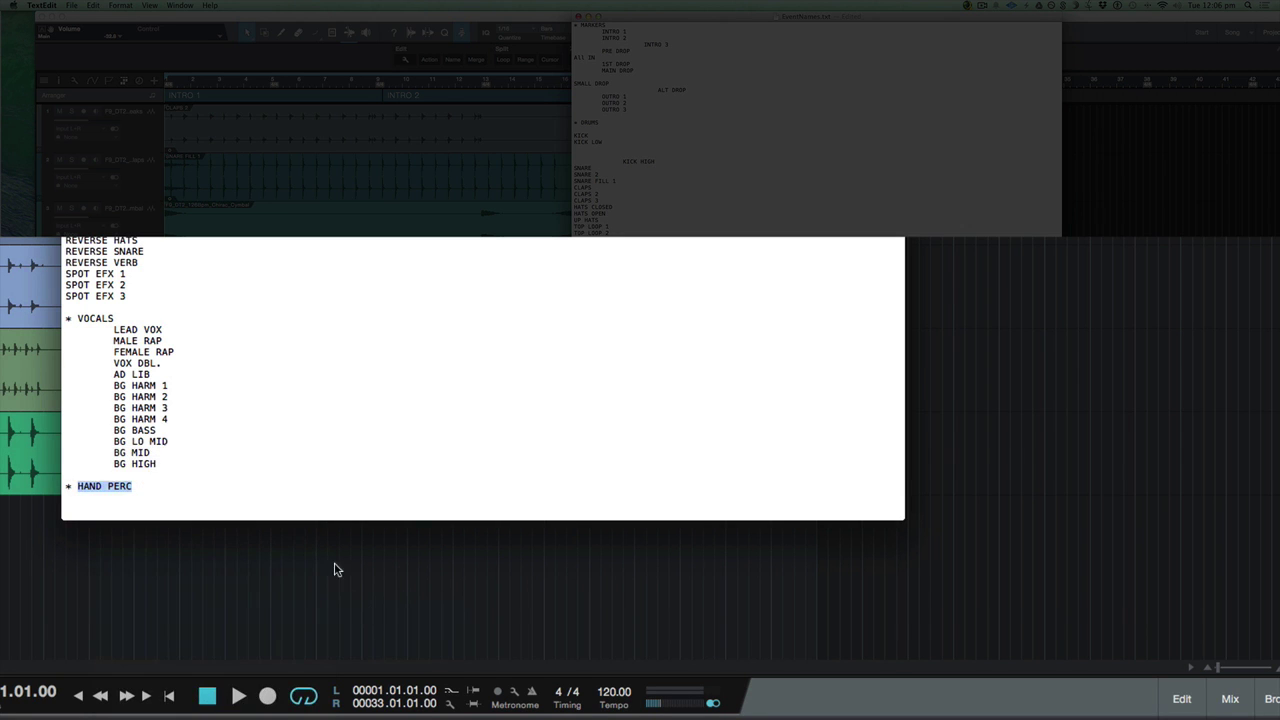
{"action": "left_click", "coordinate": [233, 476]}
Step: List Claps and Finger snaps on separate lines under HAND PERC
{"action": "left_click", "coordinate": [160, 493]}
{"action": "type", "text": "Claps"}
{"action": "key", "text": "Return"}
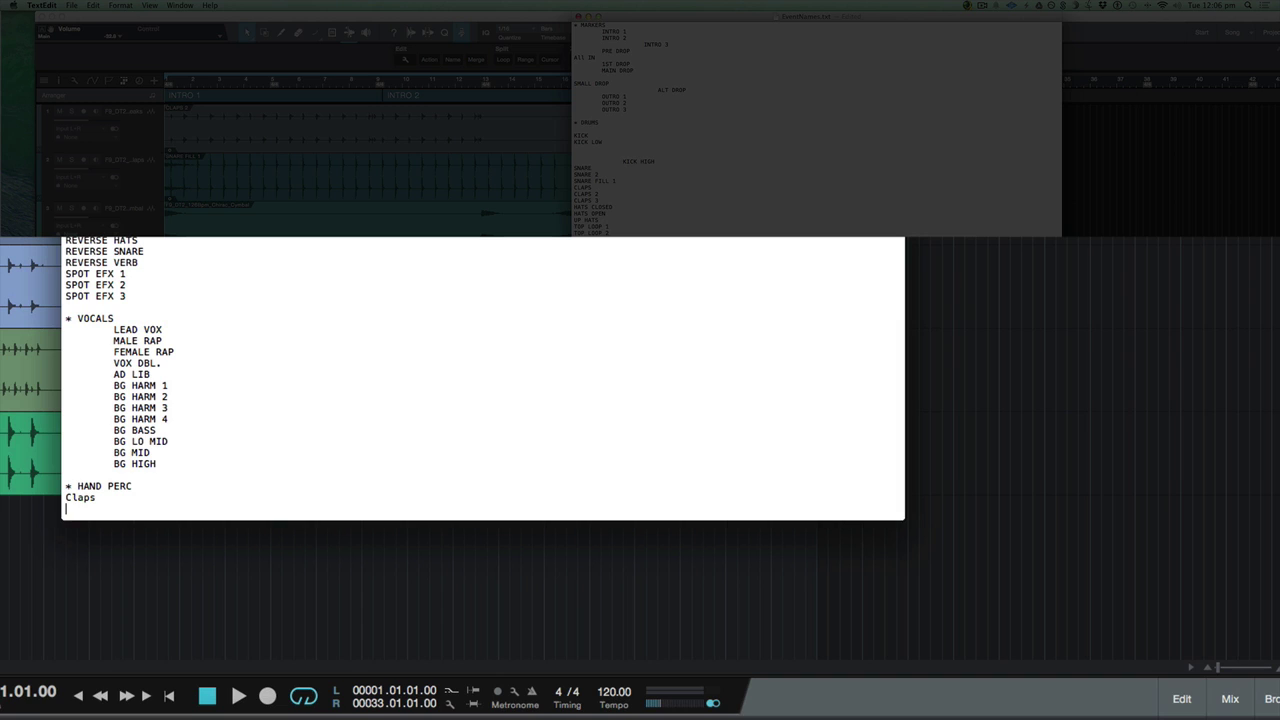
{"action": "type", "text": "Finger snaps"}
Step: Reload the preset names in Studio One and confirm HAND PERC appears in the Name list
{"action": "left_click", "coordinate": [398, 63]}
{"action": "left_click", "coordinate": [400, 61]}
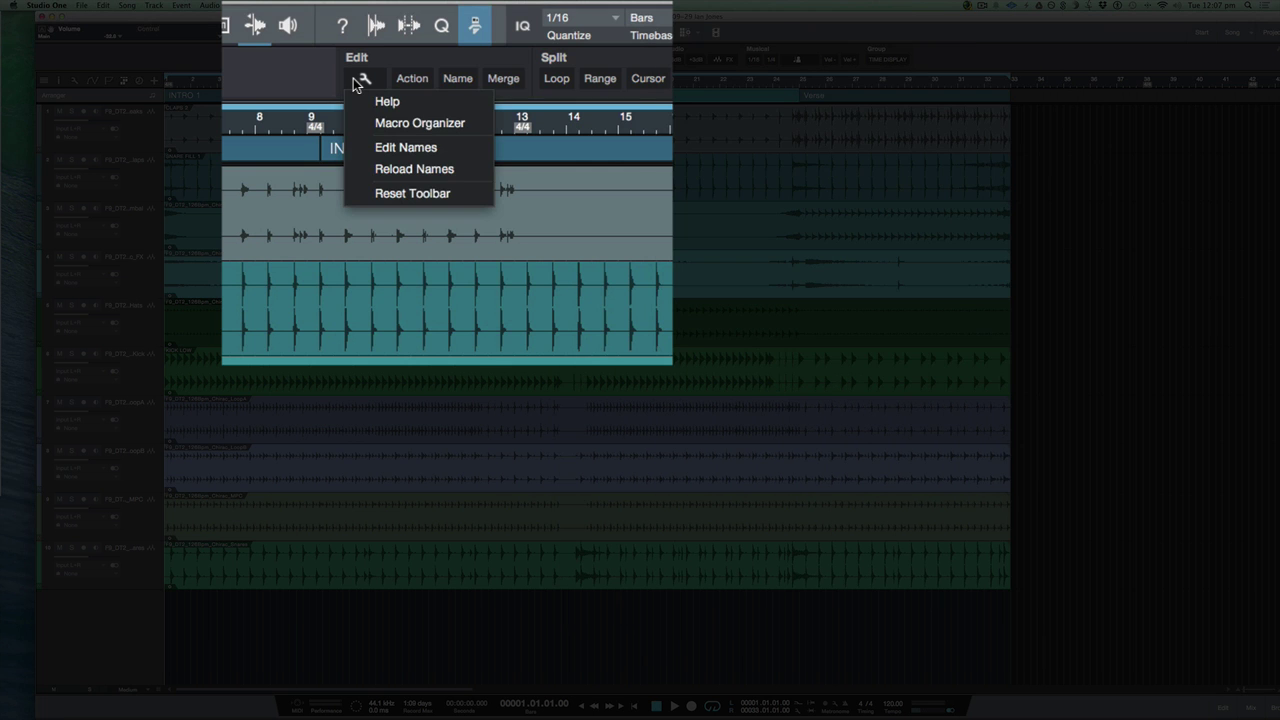
{"action": "left_click", "coordinate": [421, 178]}
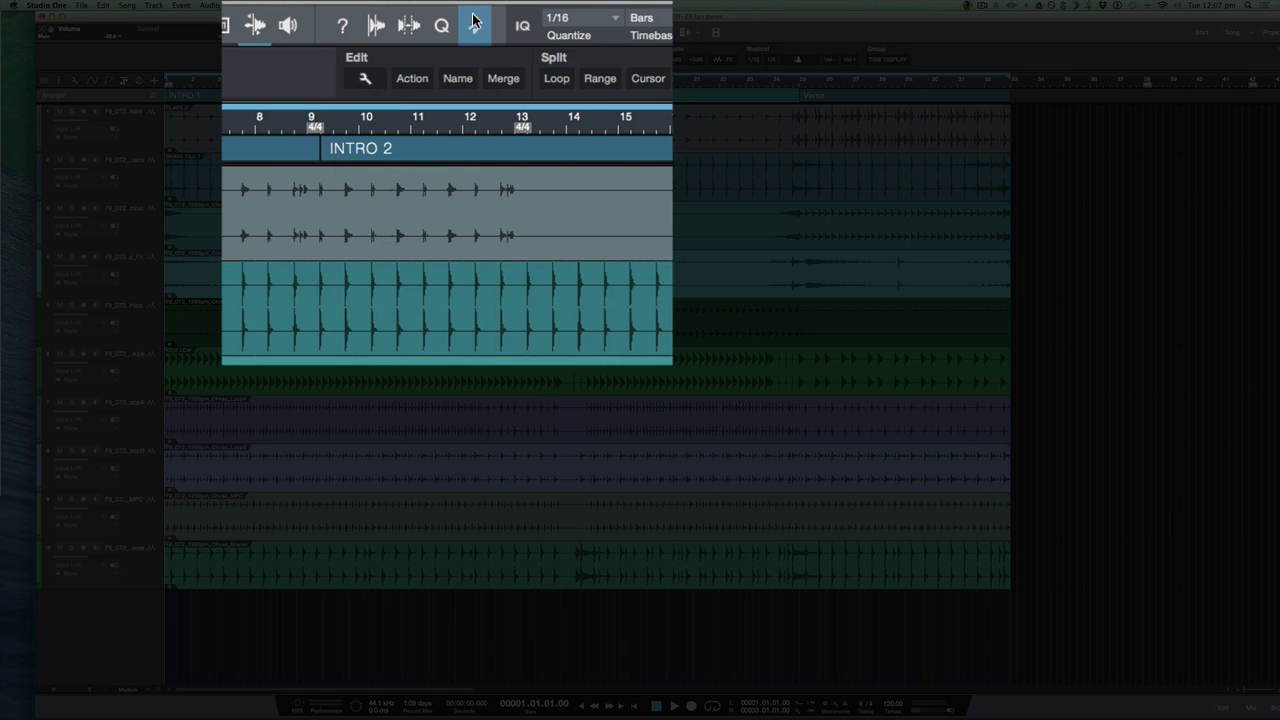
{"action": "left_click", "coordinate": [404, 63]}
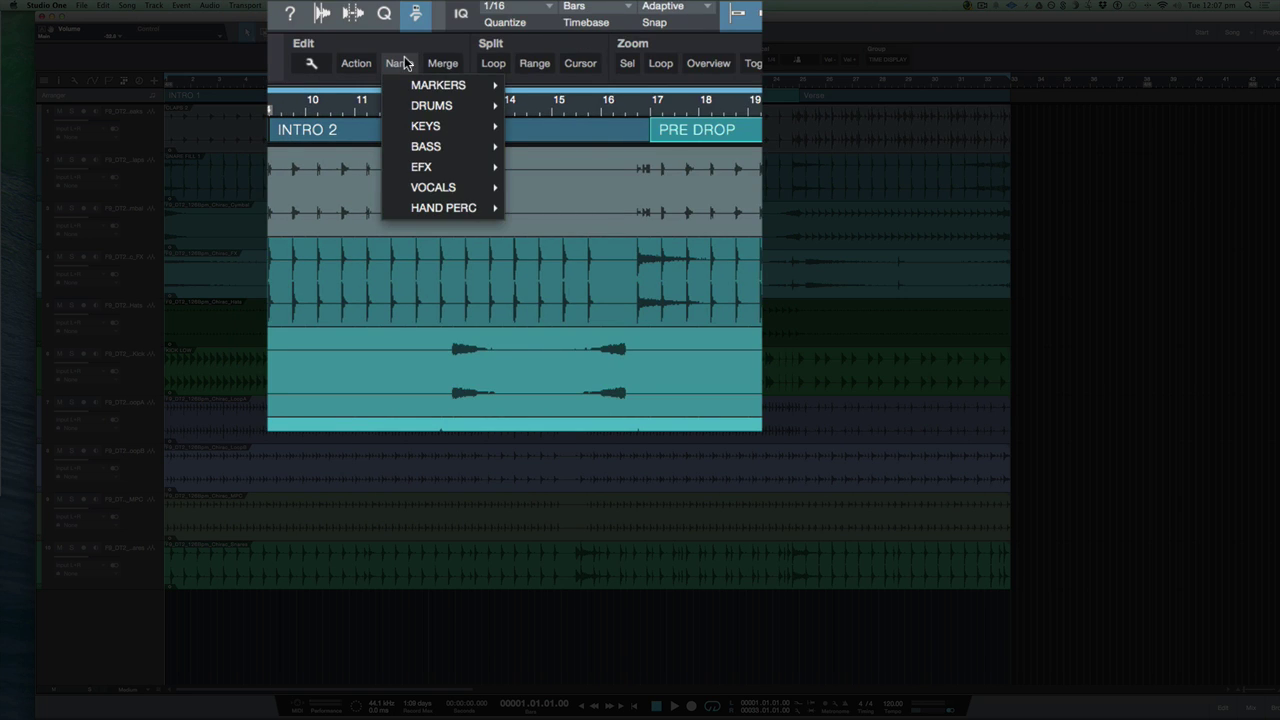
{"action": "mouse_move", "coordinate": [439, 205]}
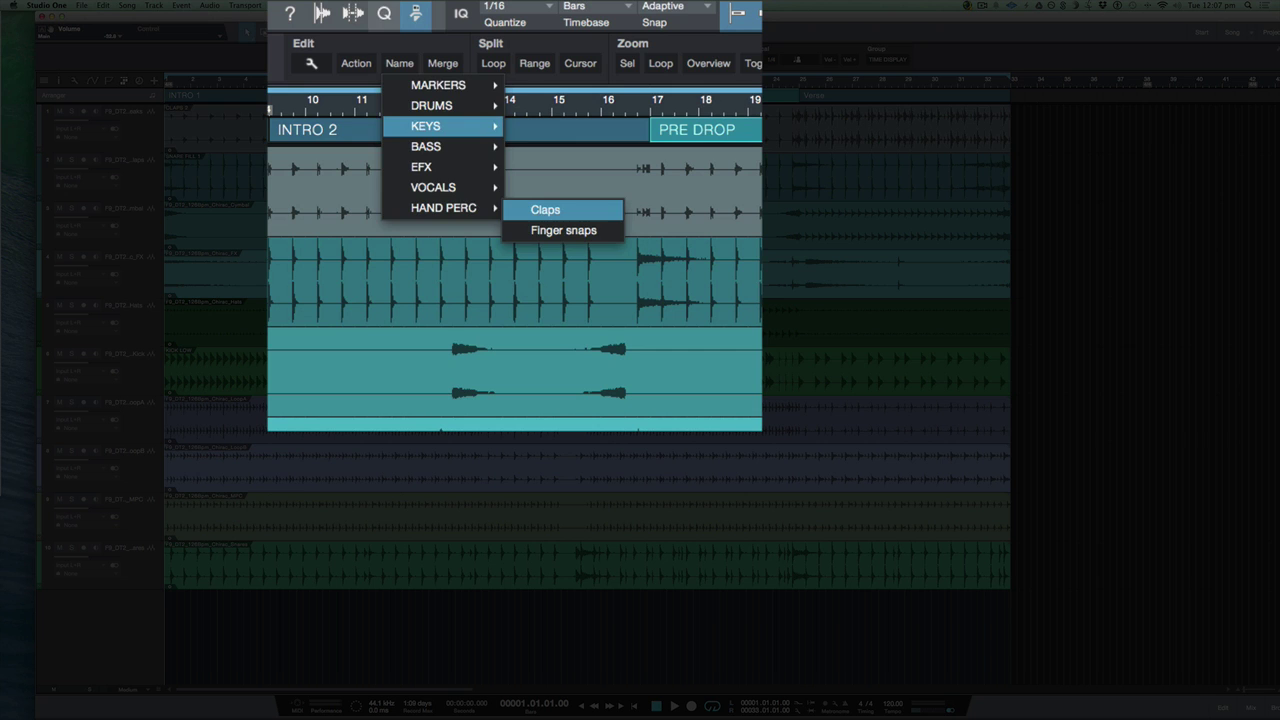
{"action": "key", "text": "Escape"}
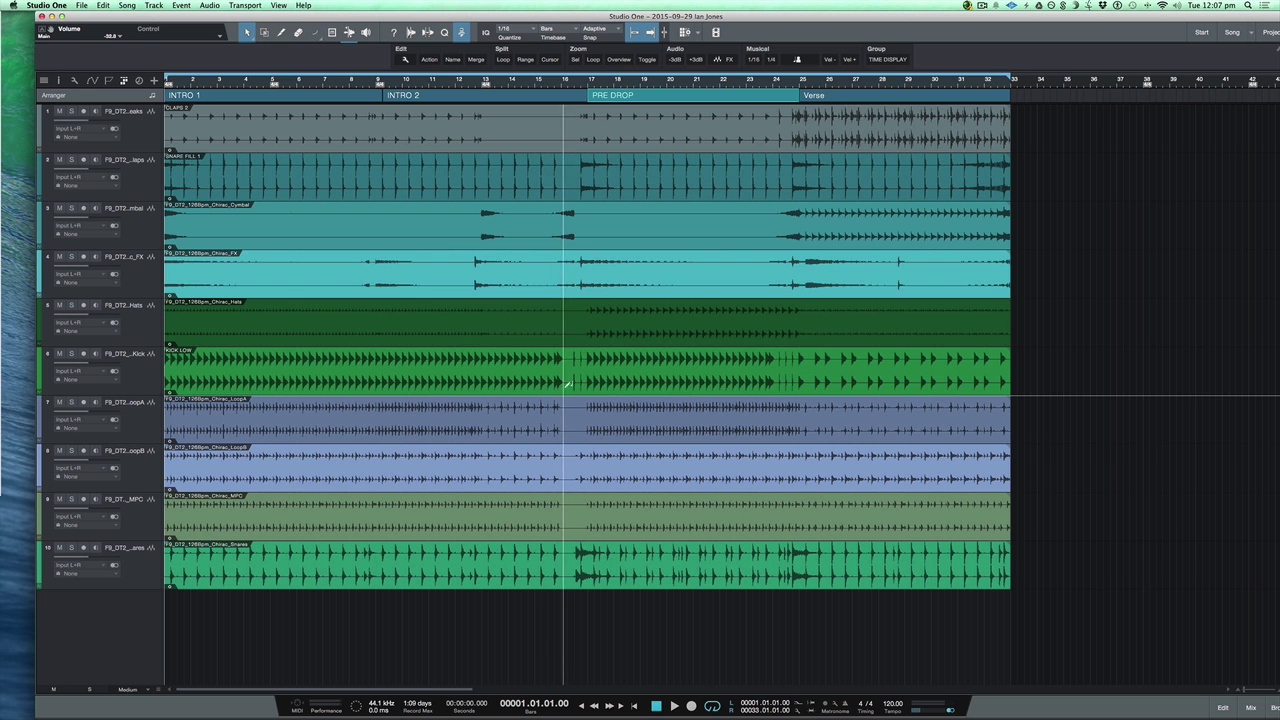